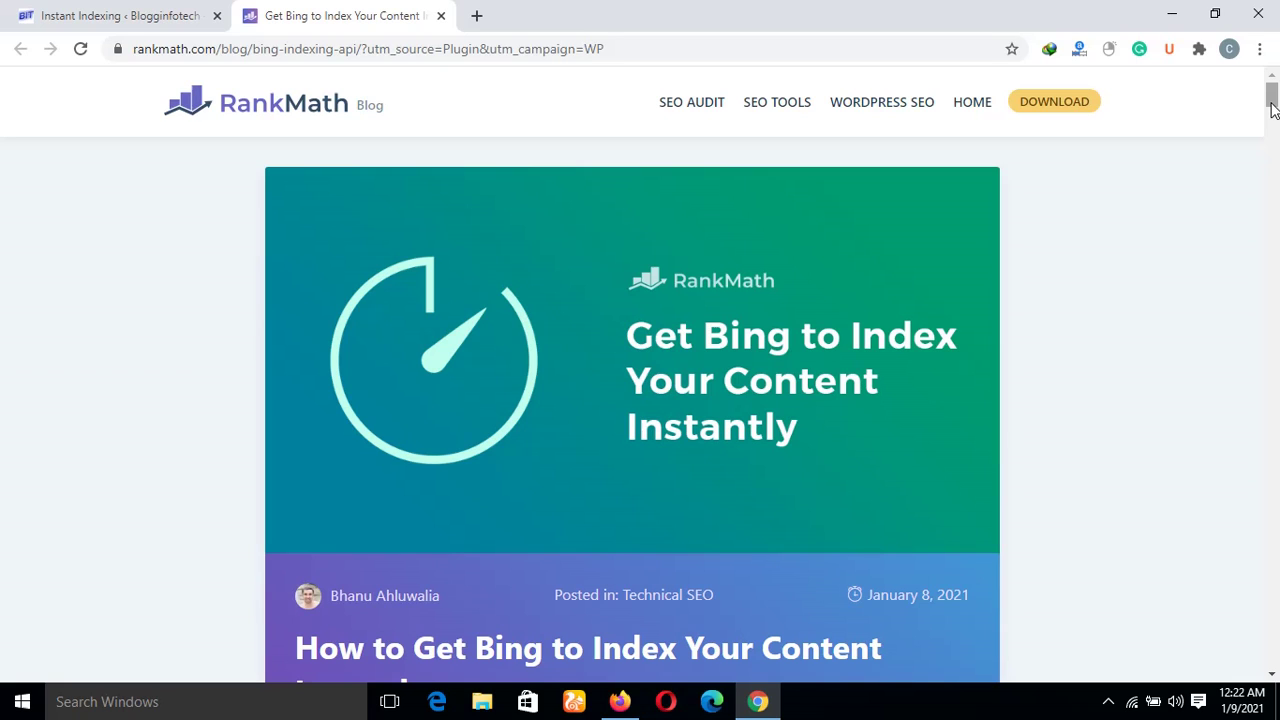
Step: Return to WordPress admin and open the Jetpack dashboard, scrolling through its stats
{"action": "left_click", "coordinate": [160, 17]}
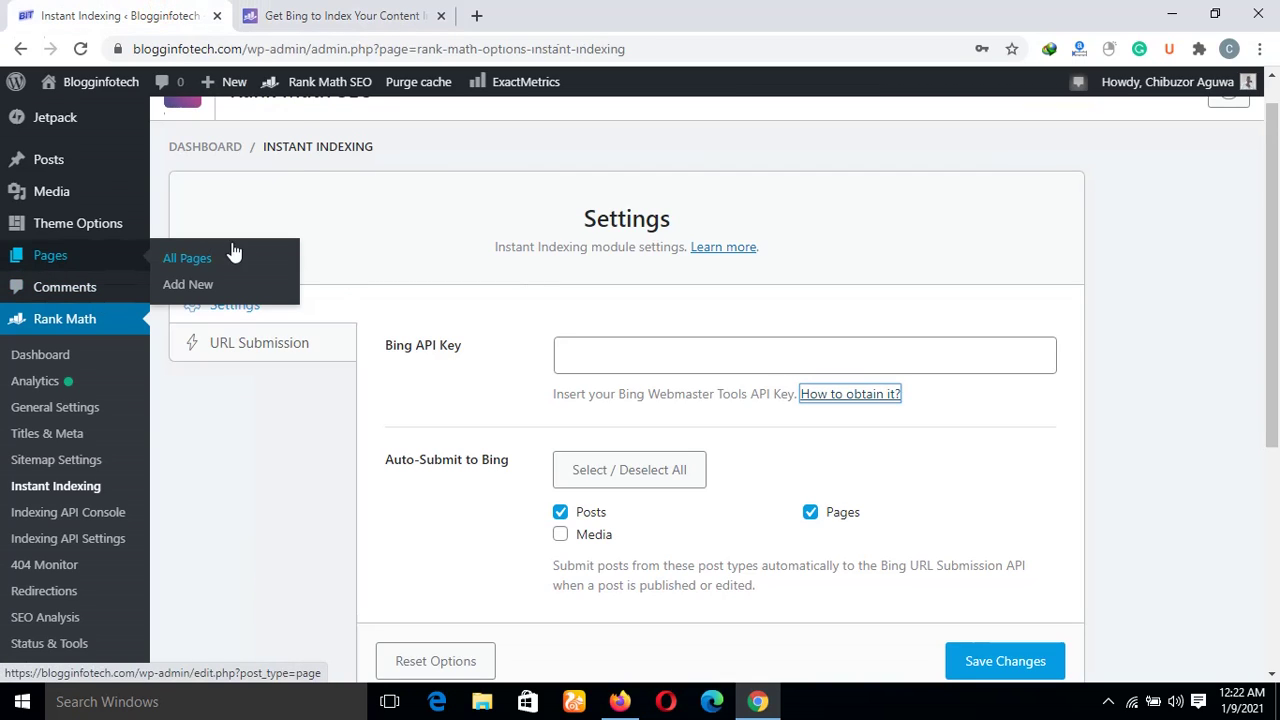
{"action": "mouse_move", "coordinate": [55, 117]}
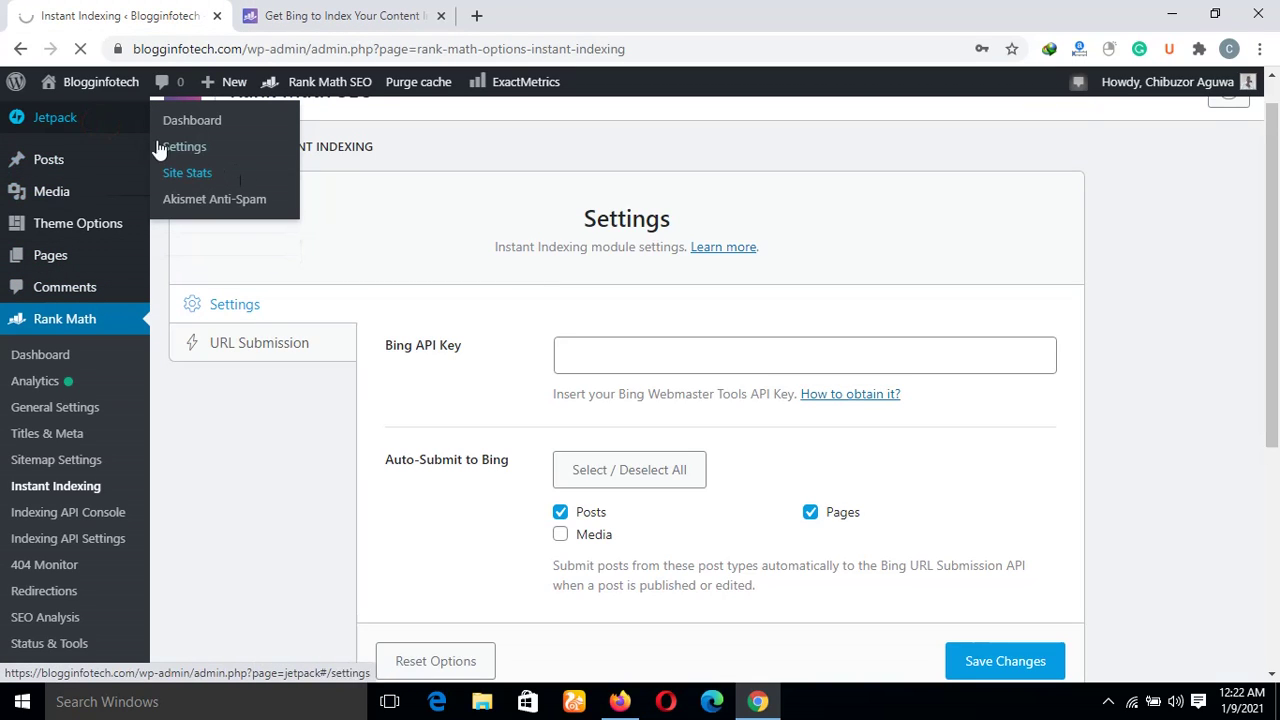
{"action": "left_click", "coordinate": [170, 144]}
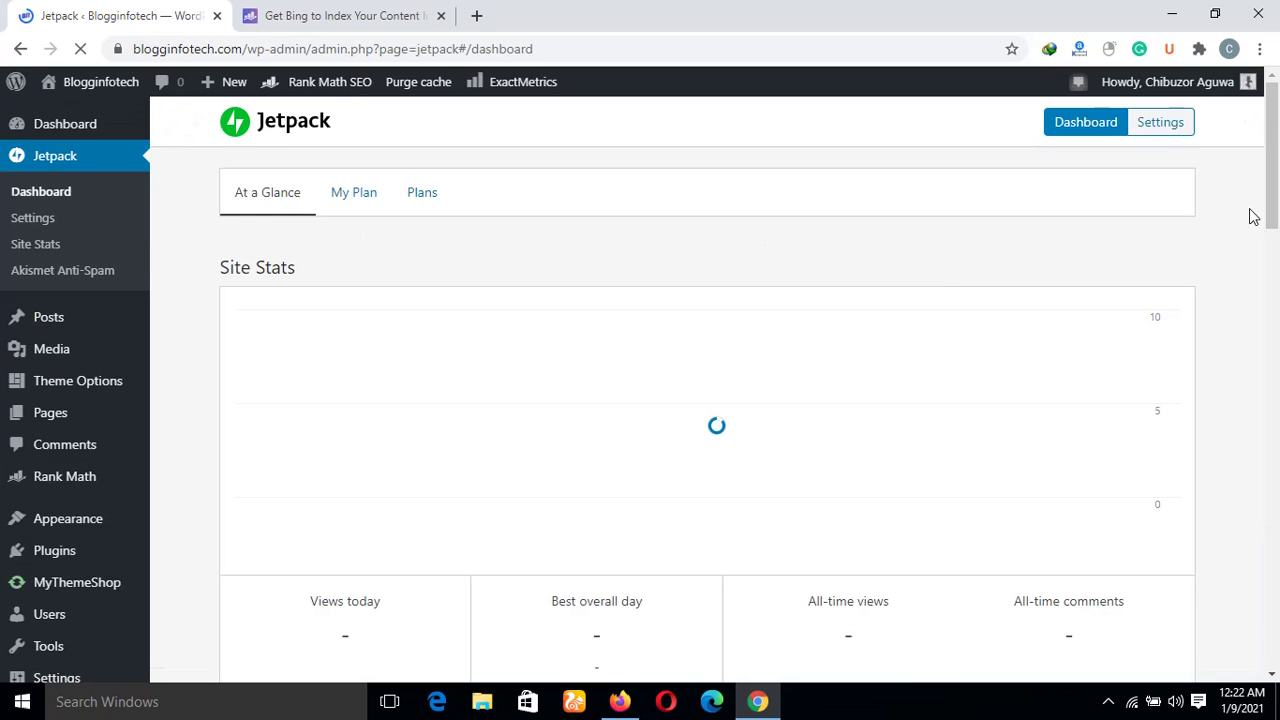
{"action": "left_click_drag", "start_coordinate": [1277, 205], "coordinate": [1277, 450]}
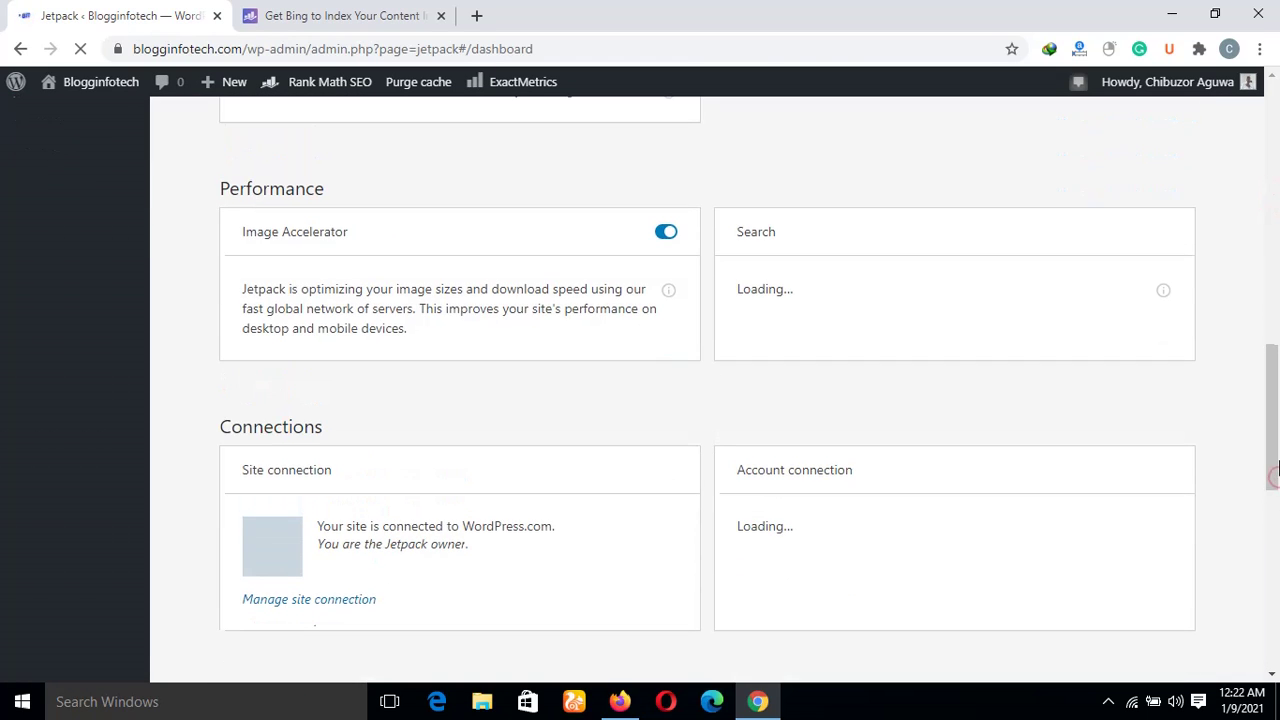
{"action": "left_click_drag", "start_coordinate": [1274, 450], "coordinate": [1277, 337]}
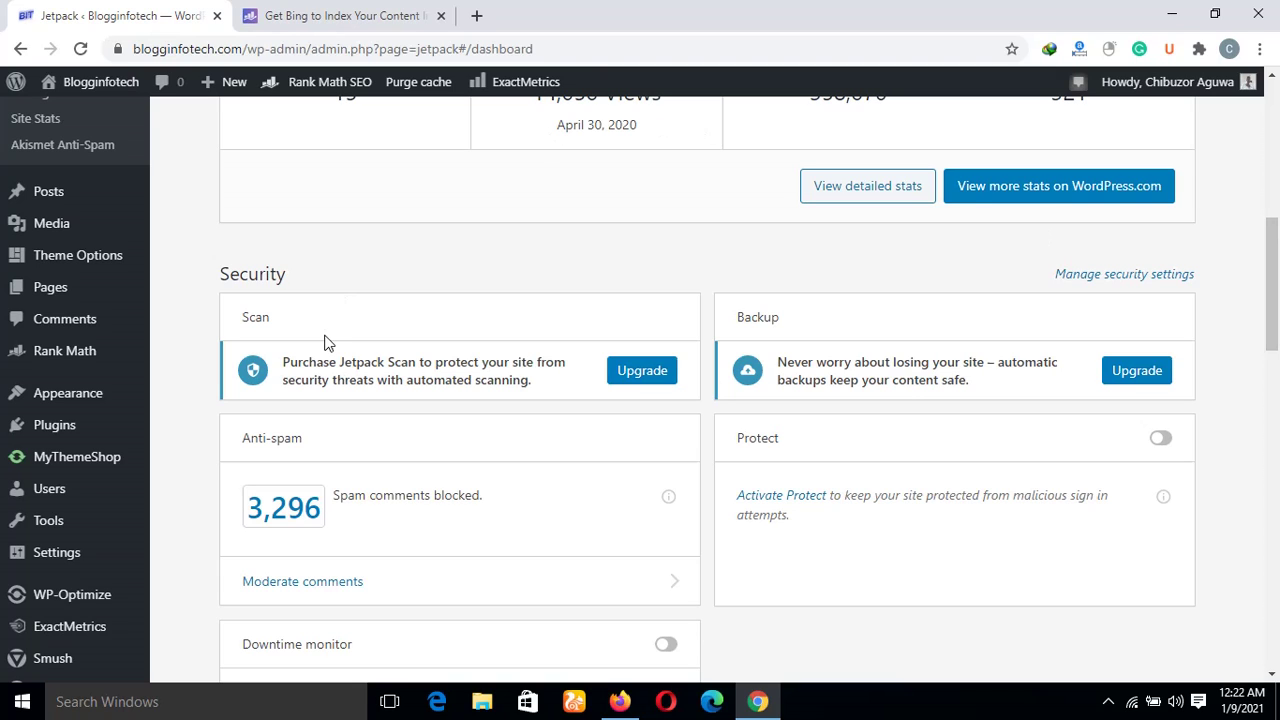
Step: Check the Rank Math Bing indexing guide, then return to the Jetpack dashboard
{"action": "left_click", "coordinate": [330, 17]}
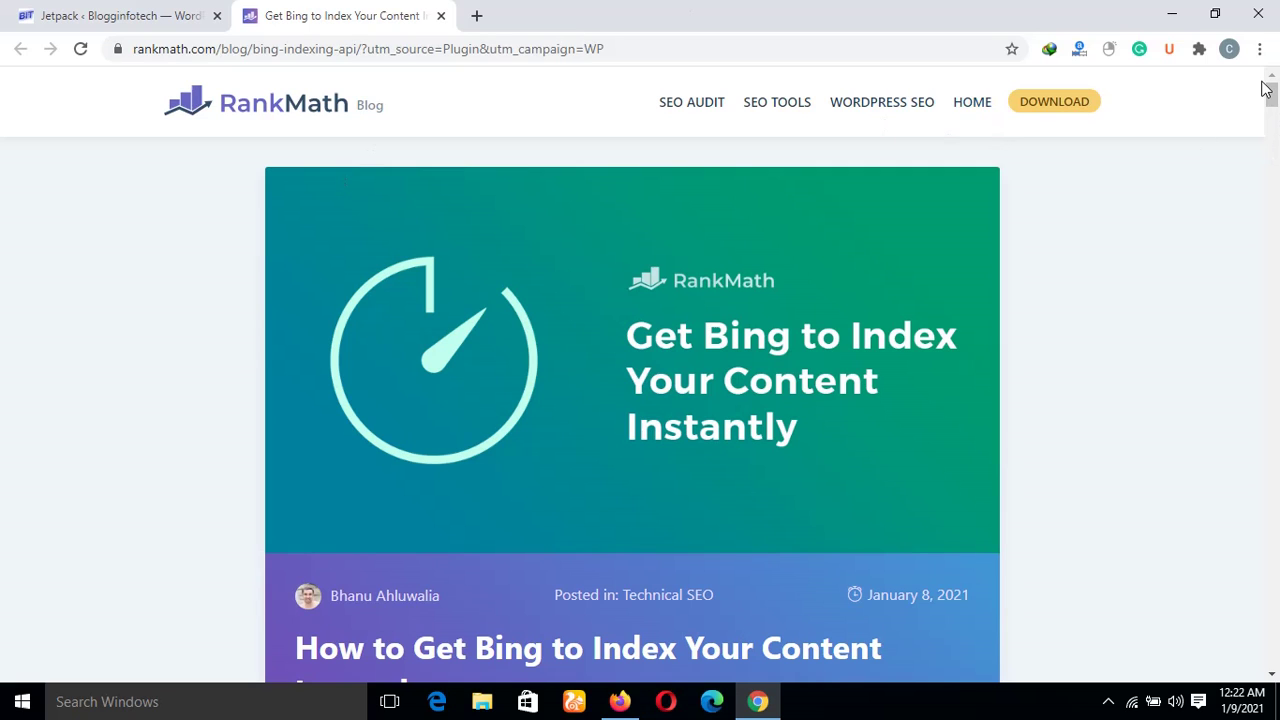
{"action": "left_click", "coordinate": [128, 16]}
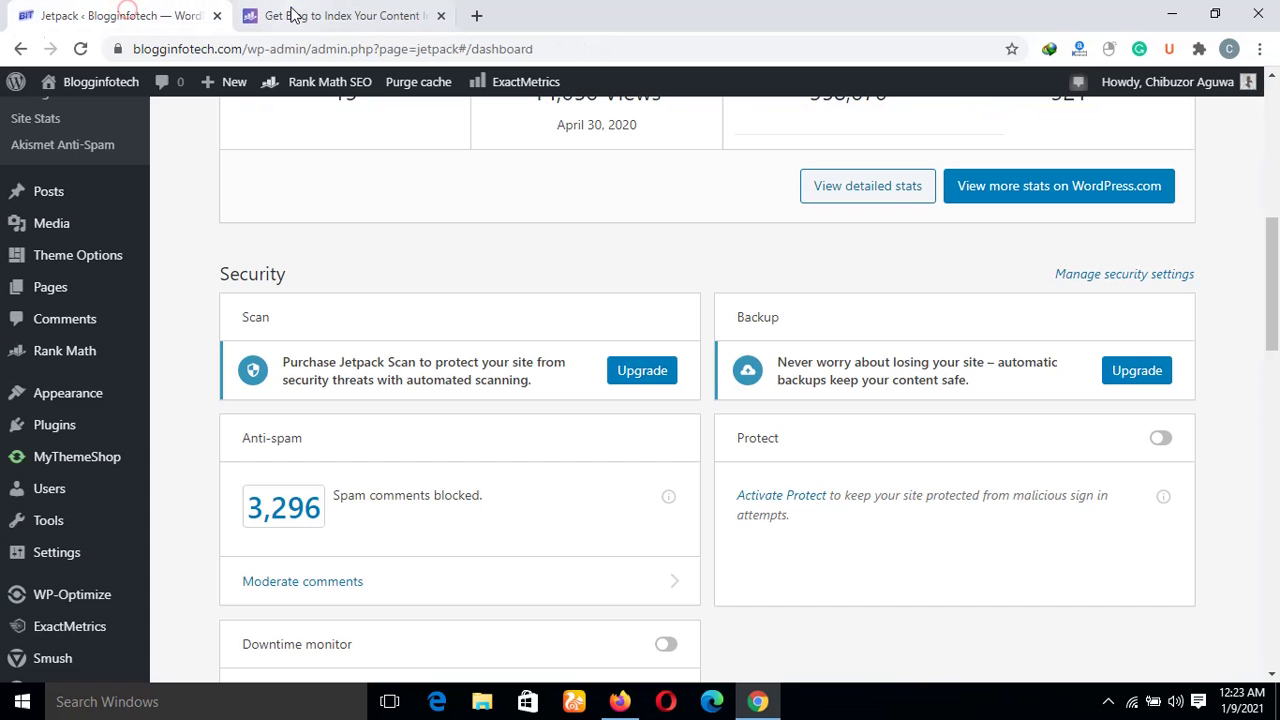
{"action": "left_click", "coordinate": [338, 15]}
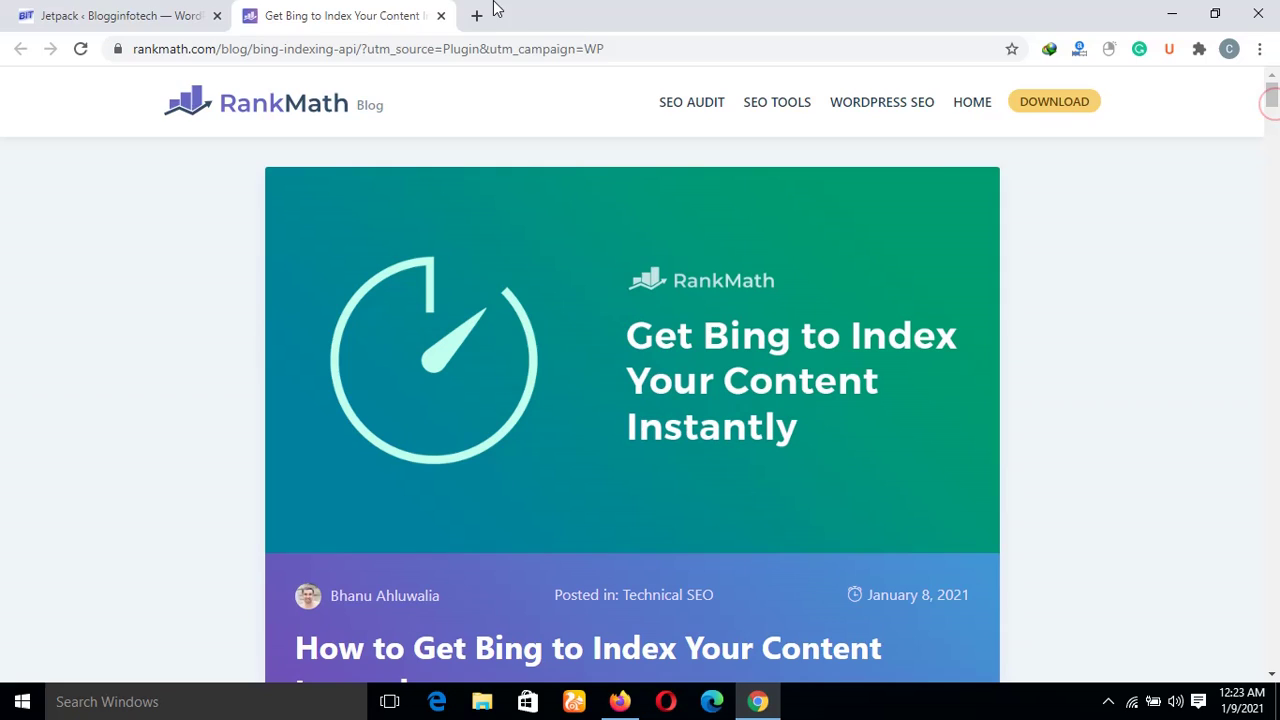
{"action": "left_click", "coordinate": [147, 12]}
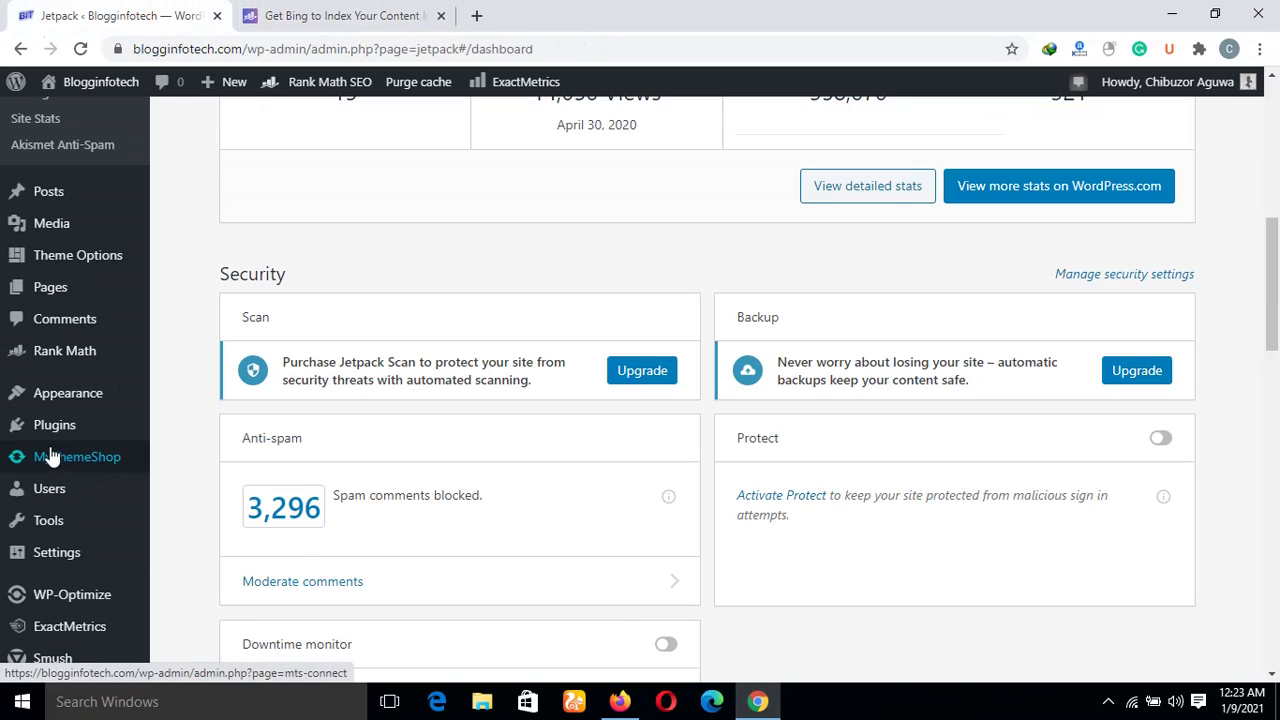
{"action": "mouse_move", "coordinate": [54, 425]}
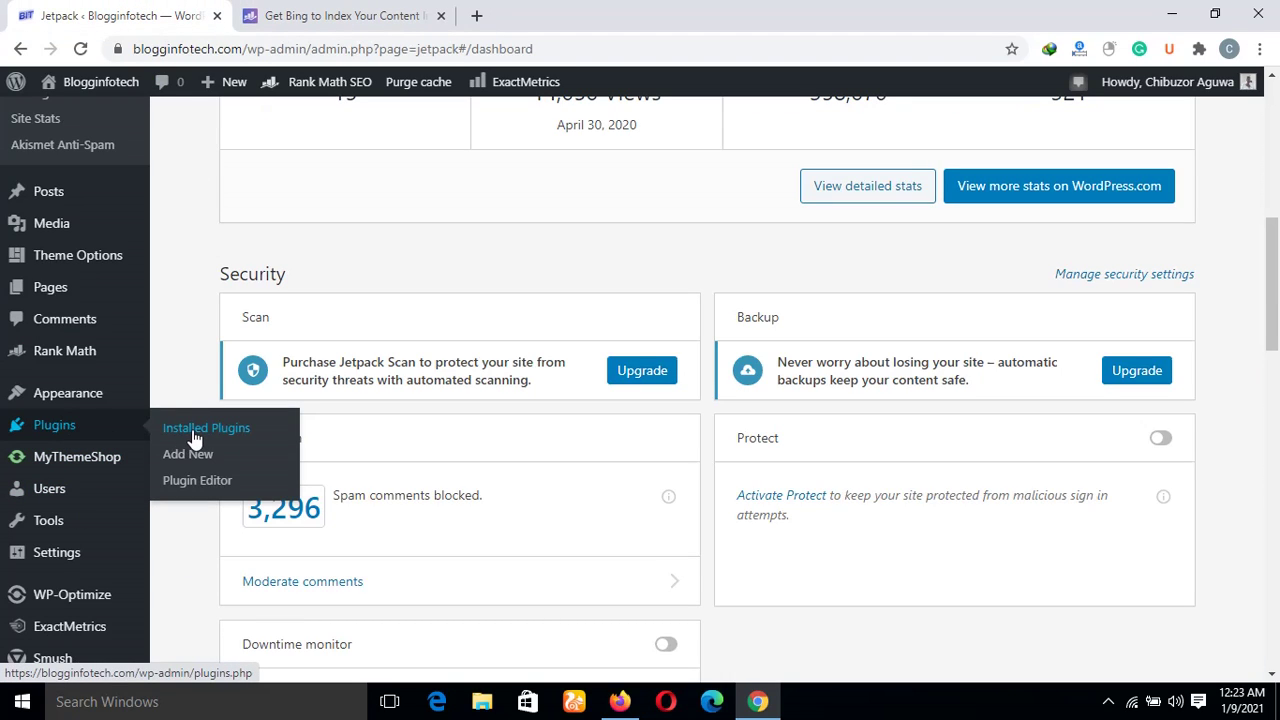
Step: Open Installed Plugins and scroll down to the Rank Math SEO entry
{"action": "left_click", "coordinate": [195, 437]}
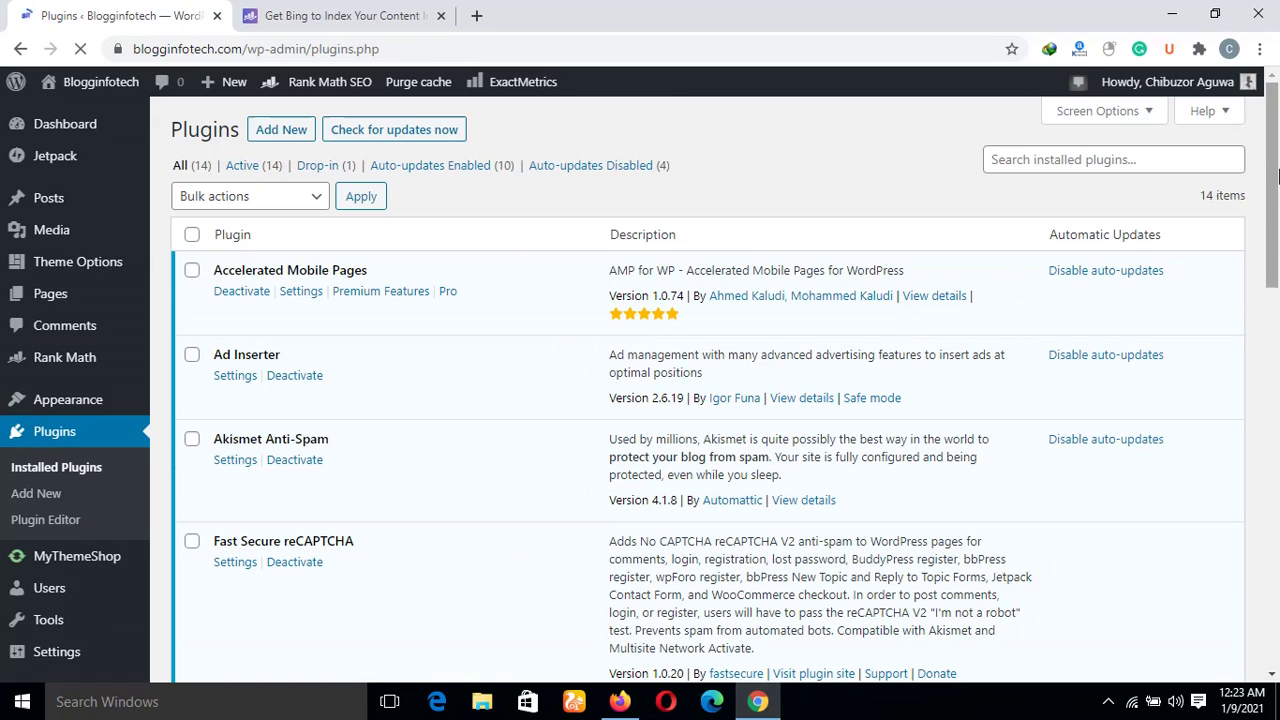
{"action": "scroll", "coordinate": [1276, 250], "scroll_direction": "down", "scroll_amount": 3}
{"action": "scroll", "coordinate": [1277, 268], "scroll_direction": "down", "scroll_amount": 4}
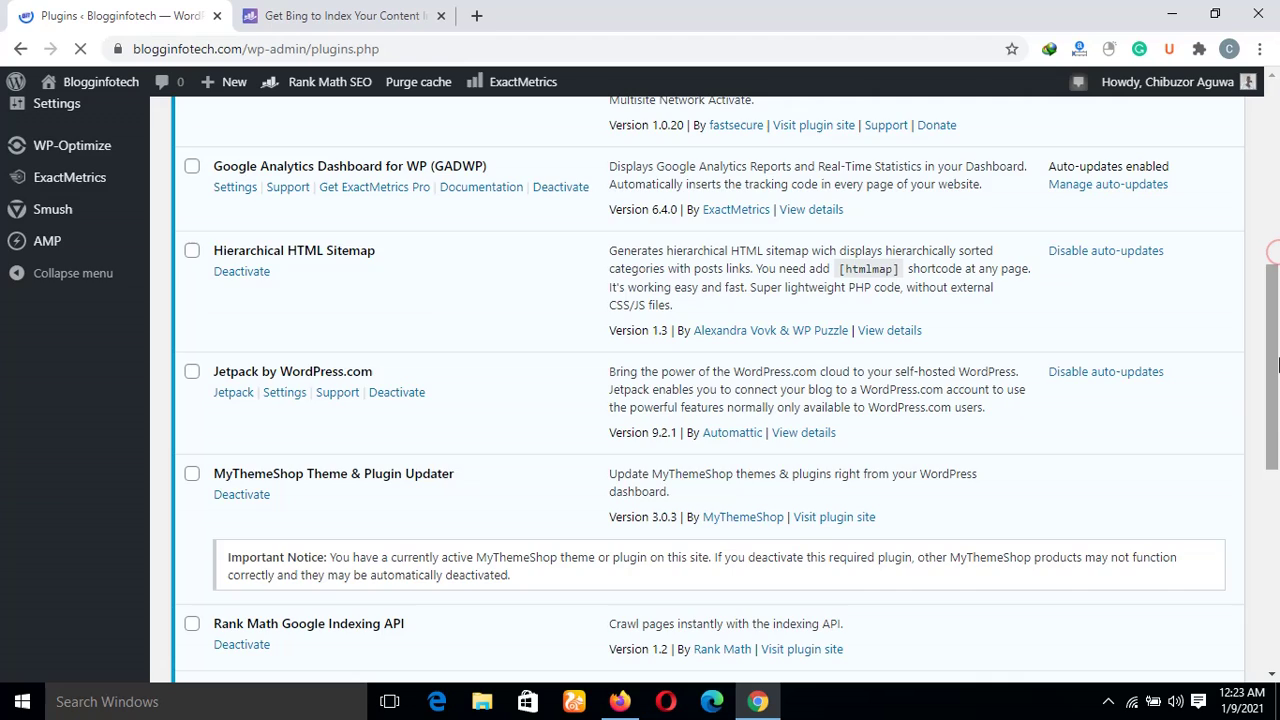
{"action": "scroll", "coordinate": [1277, 300], "scroll_direction": "down", "scroll_amount": 1}
{"action": "scroll", "coordinate": [1276, 478], "scroll_direction": "down", "scroll_amount": 1}
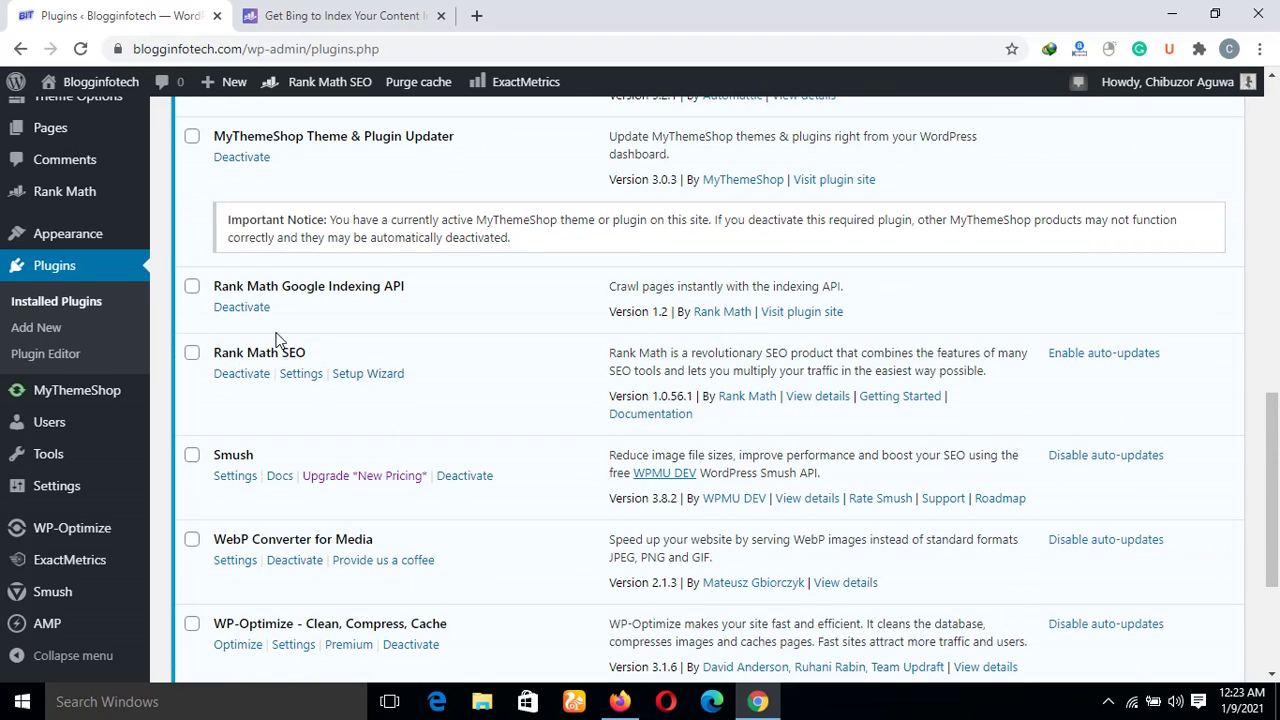
{"action": "scroll", "coordinate": [1277, 455], "scroll_direction": "down", "scroll_amount": 1}
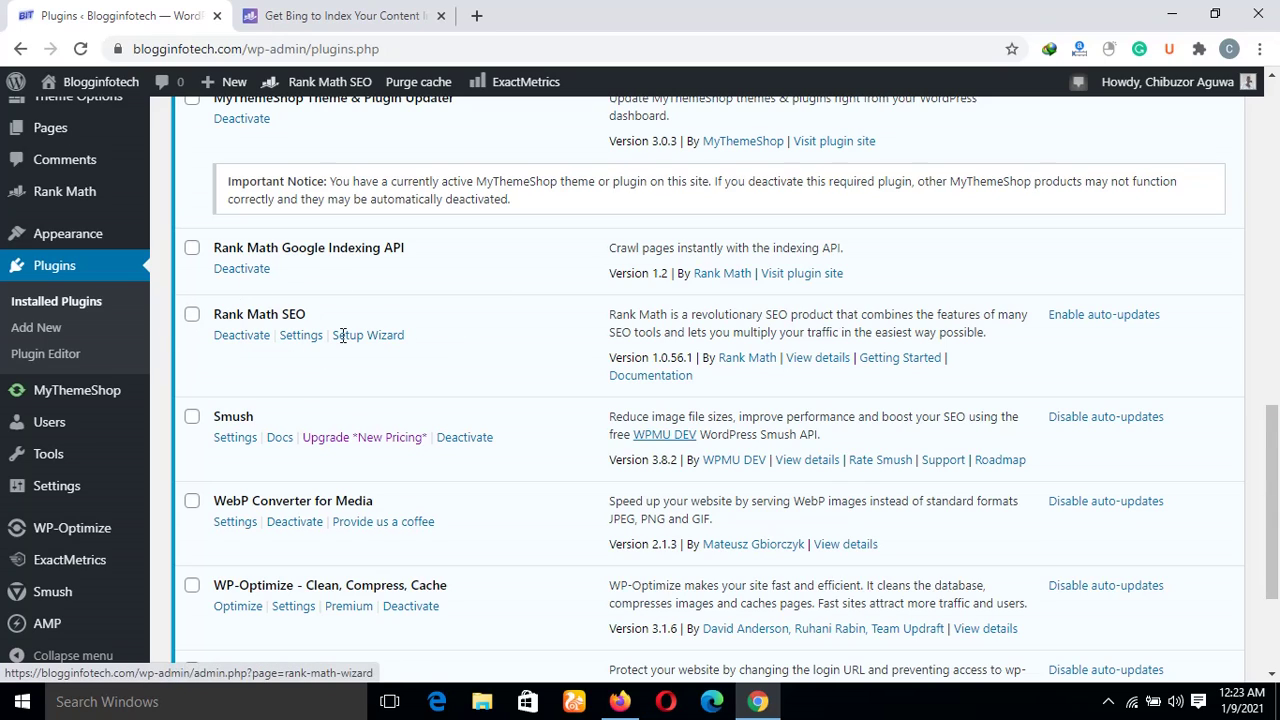
{"action": "mouse_move", "coordinate": [1277, 495]}
{"action": "left_mouse_down"}
{"action": "mouse_move", "coordinate": [1277, 510]}
{"action": "mouse_move", "coordinate": [1277, 480]}
{"action": "left_mouse_up"}
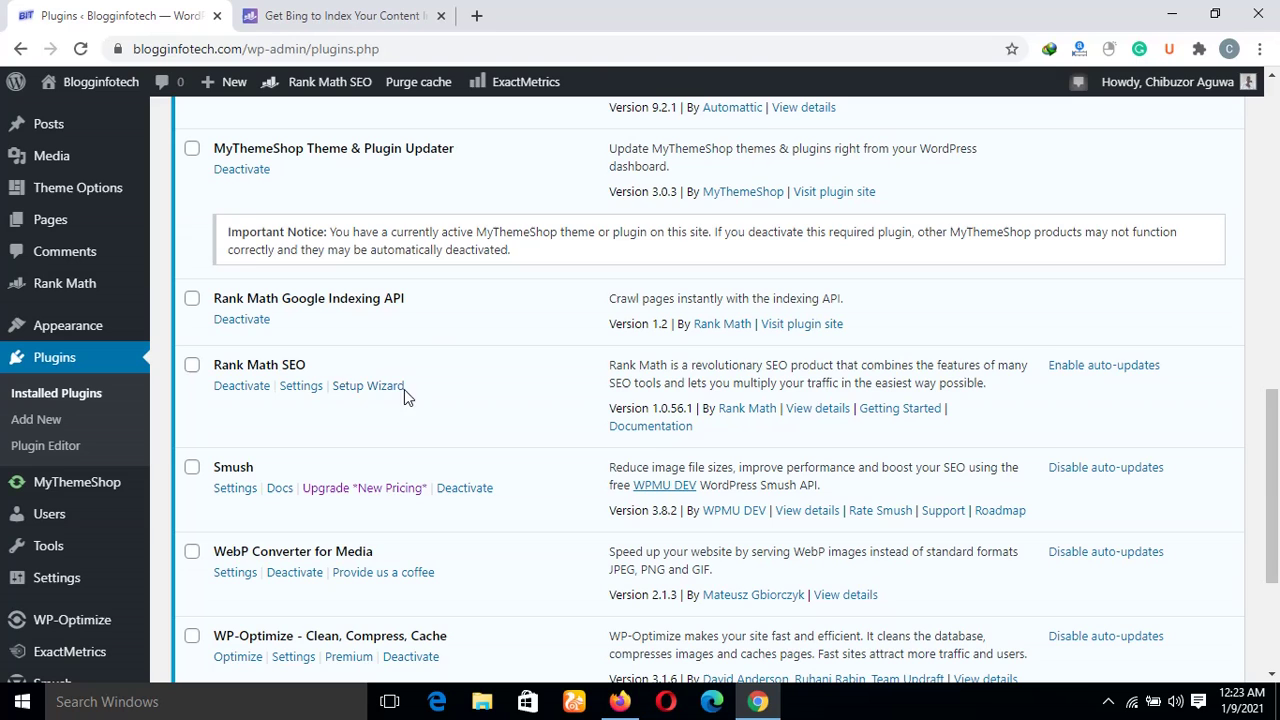
{"action": "left_click_drag", "start_coordinate": [1277, 465], "coordinate": [1277, 500]}
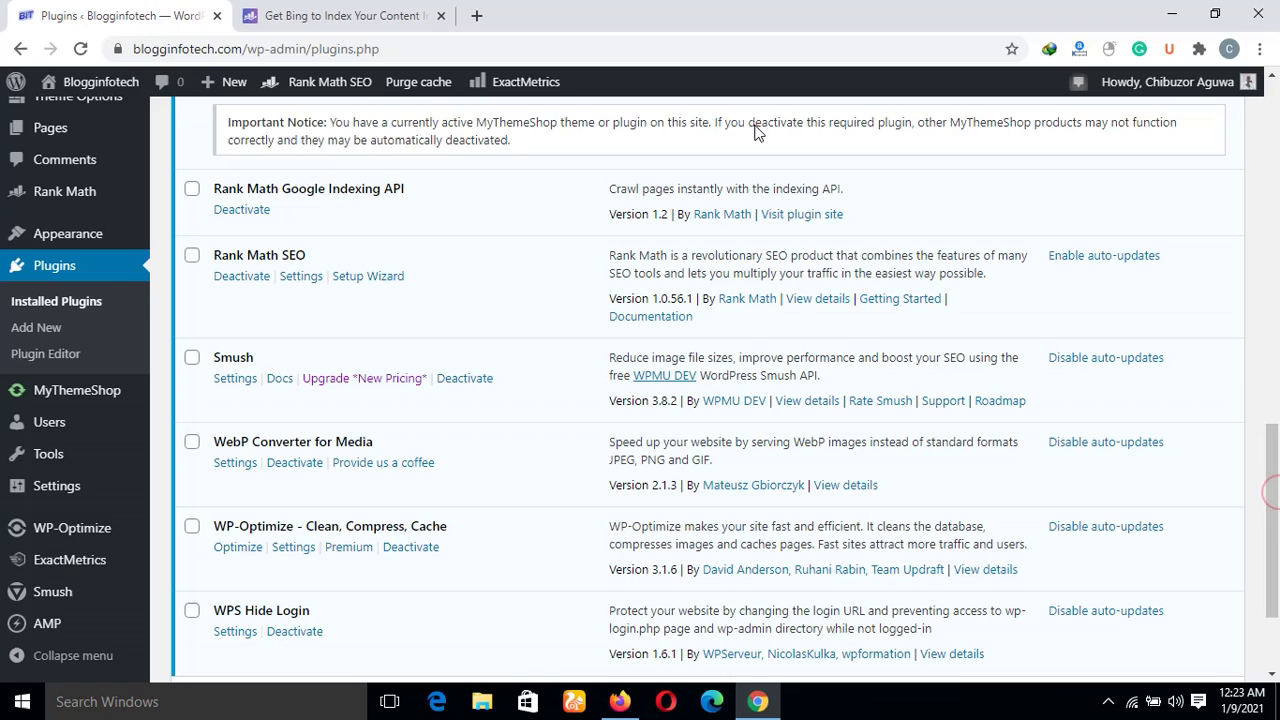
Step: Check the Bing indexing guide, then scroll the plugins list back to the top
{"action": "left_click", "coordinate": [385, 15]}
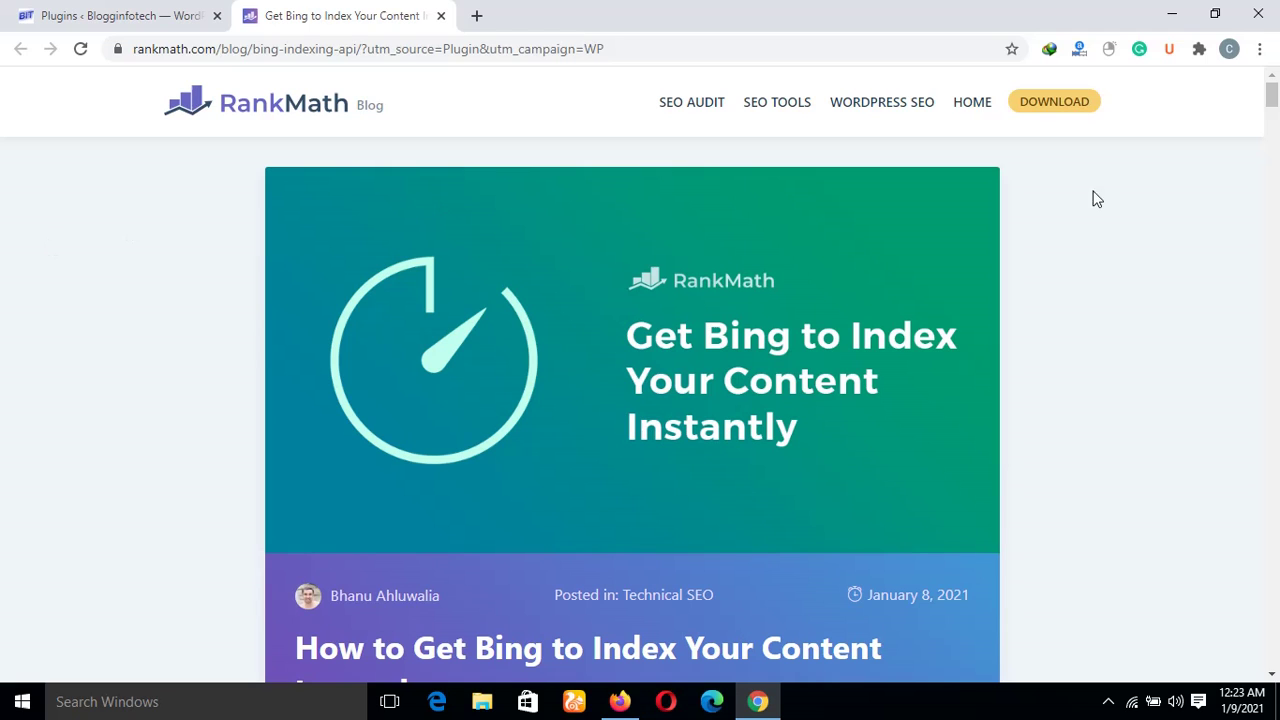
{"action": "left_click", "coordinate": [128, 16]}
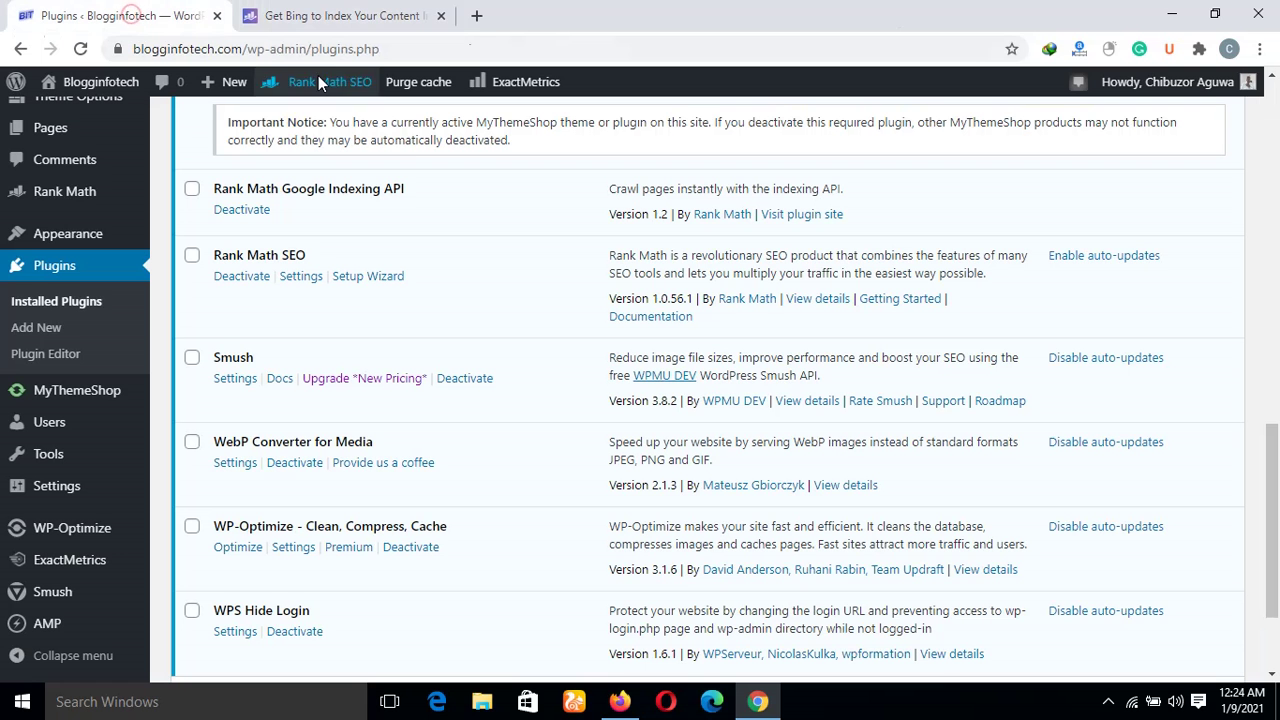
{"action": "left_click", "coordinate": [343, 16]}
{"action": "left_click", "coordinate": [156, 8]}
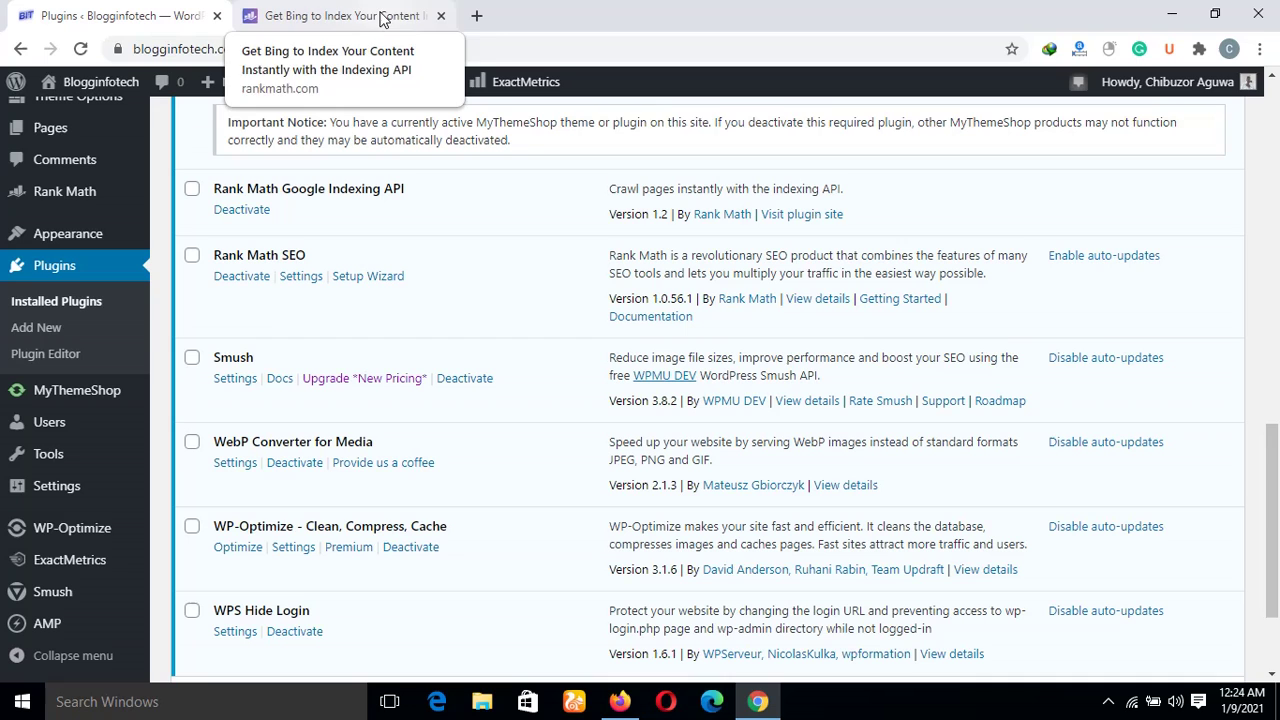
{"action": "left_click_drag", "start_coordinate": [1275, 505], "coordinate": [1275, 415]}
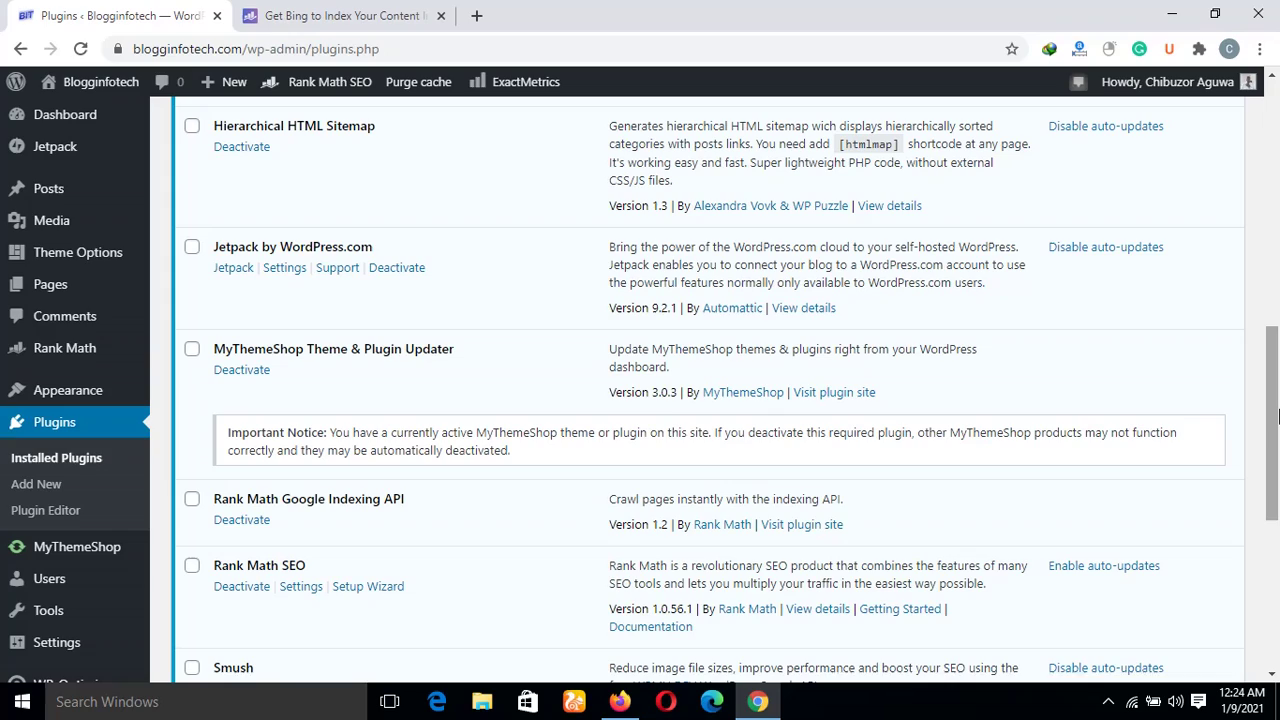
{"action": "left_click_drag", "start_coordinate": [1275, 415], "coordinate": [1275, 207]}
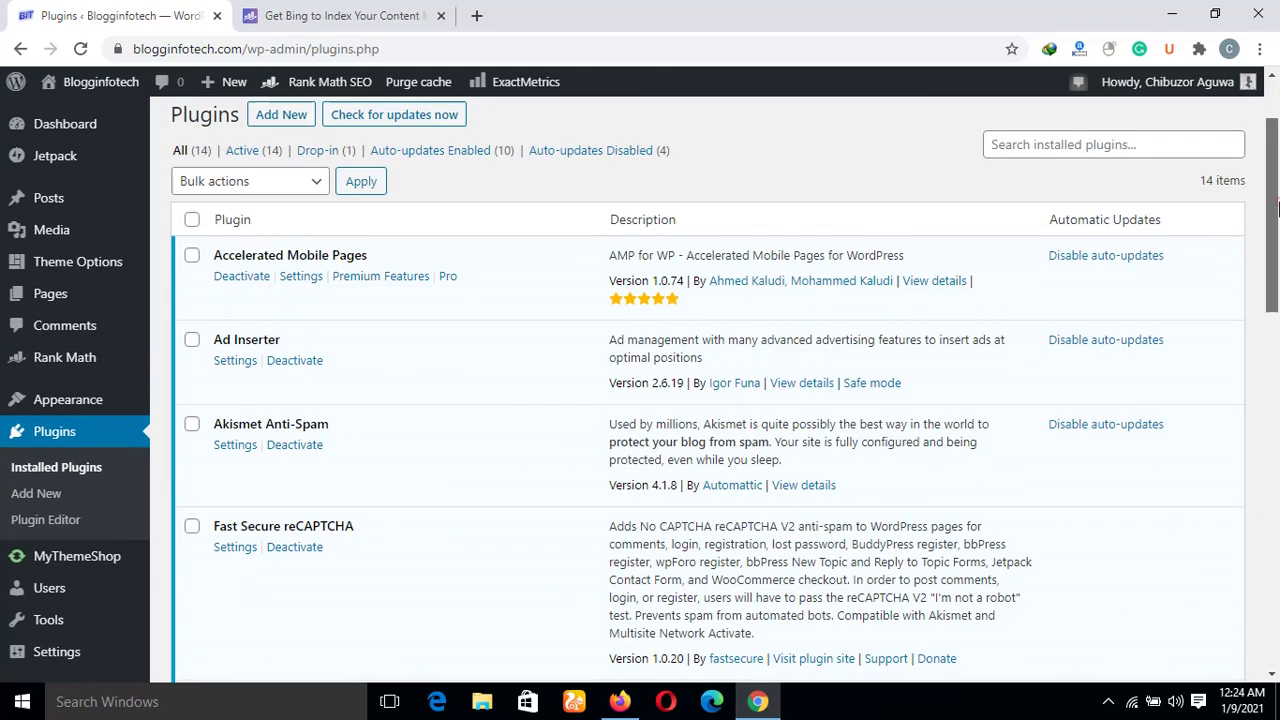
{"action": "left_click_drag", "start_coordinate": [1275, 207], "coordinate": [1275, 122]}
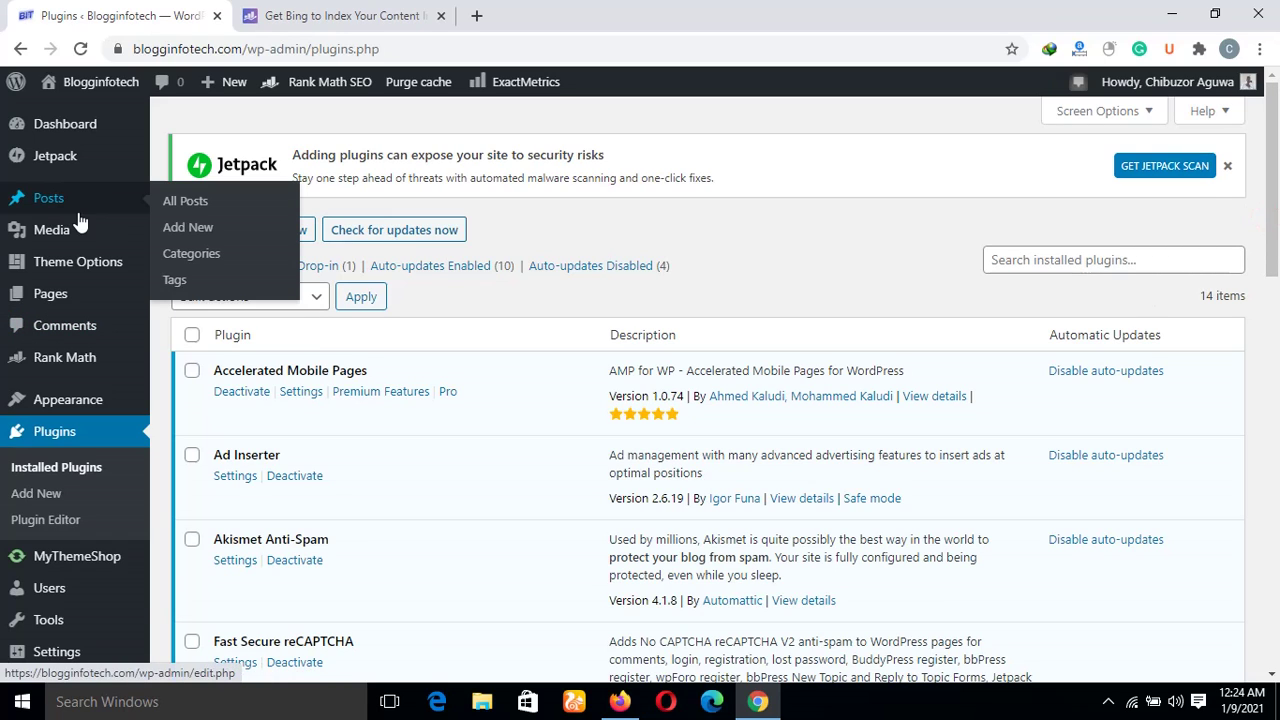
{"action": "mouse_move", "coordinate": [65, 358]}
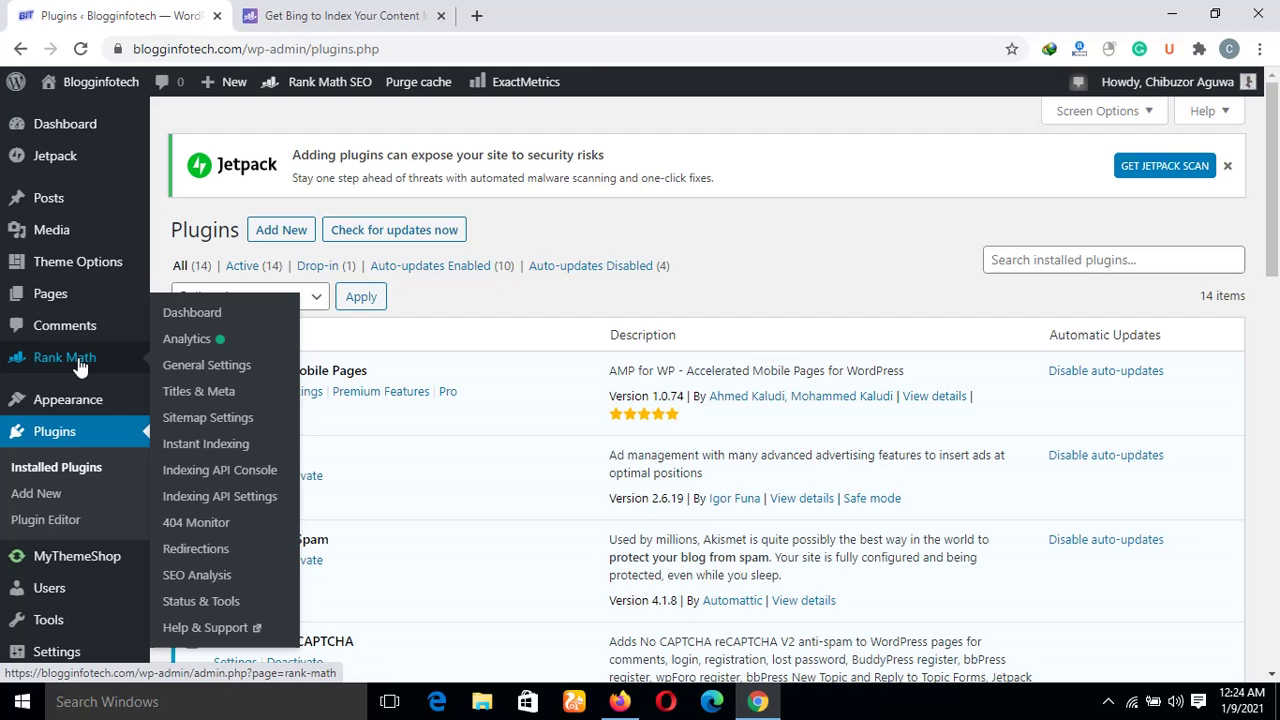
Step: On the Rank Math modules page, toggle the Instant Indexing module on
{"action": "left_click", "coordinate": [216, 316]}
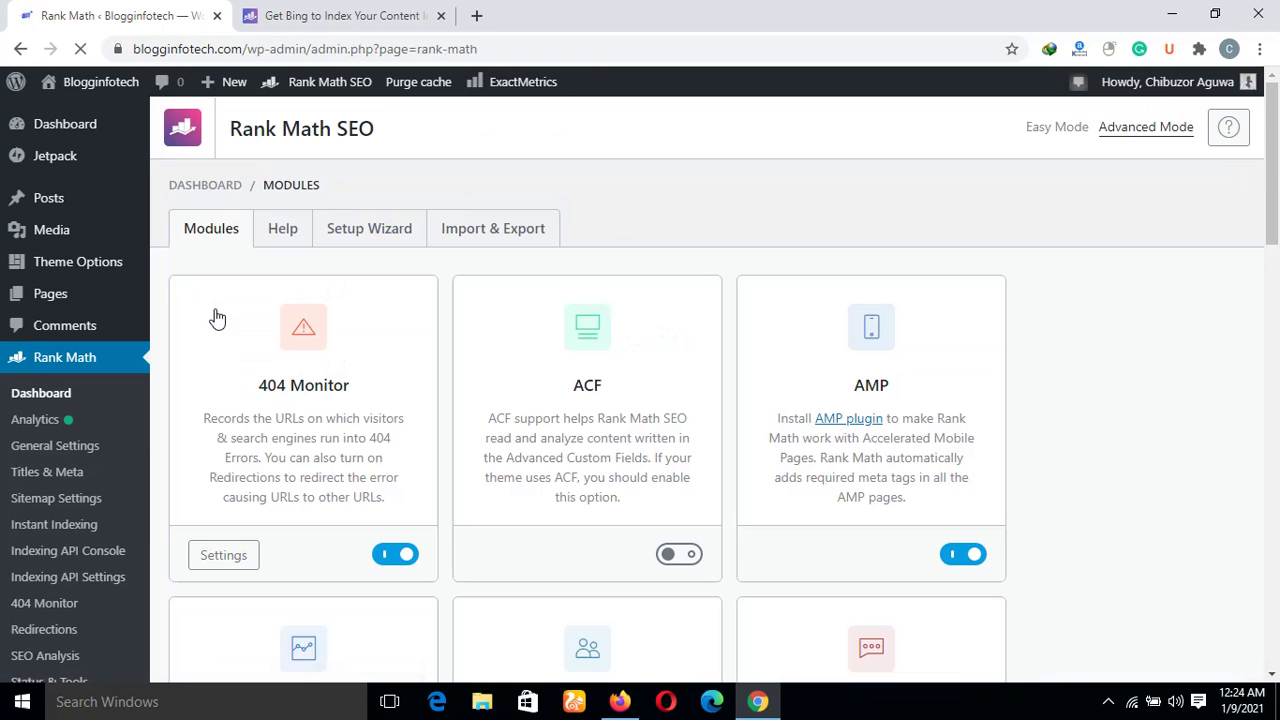
{"action": "left_click_drag", "start_coordinate": [1272, 160], "coordinate": [1276, 375]}
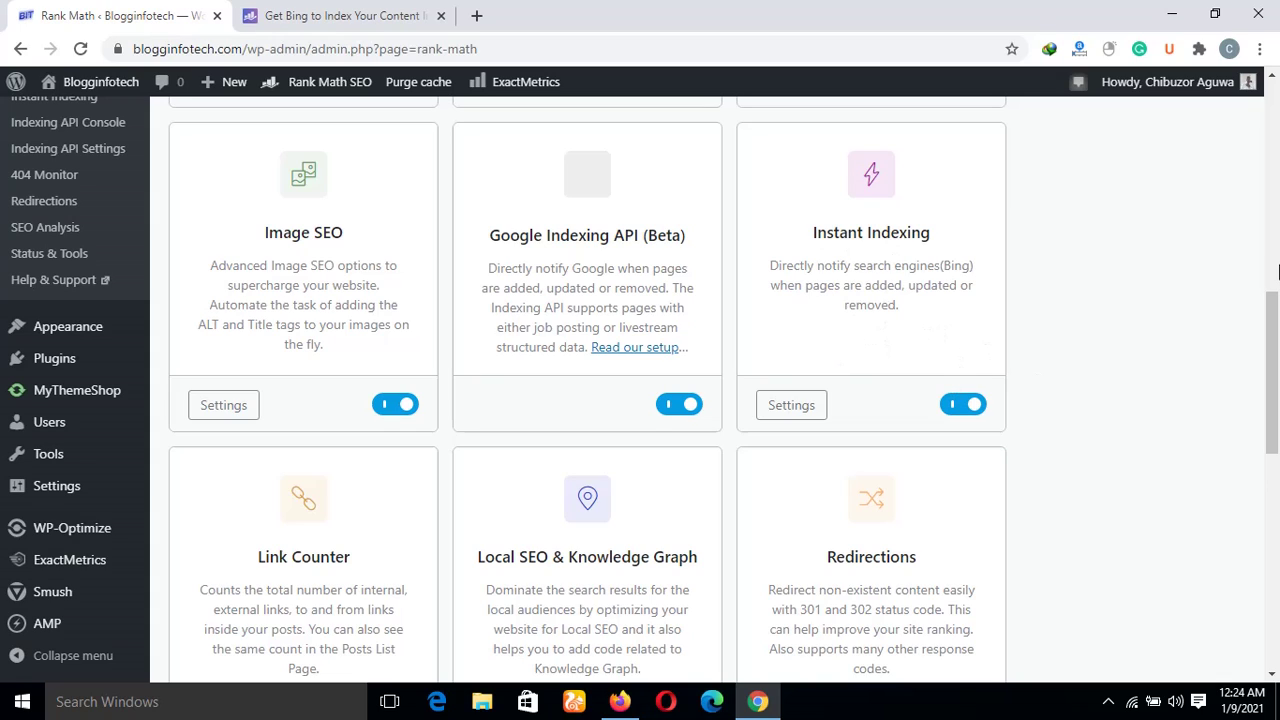
{"action": "left_click", "coordinate": [955, 412]}
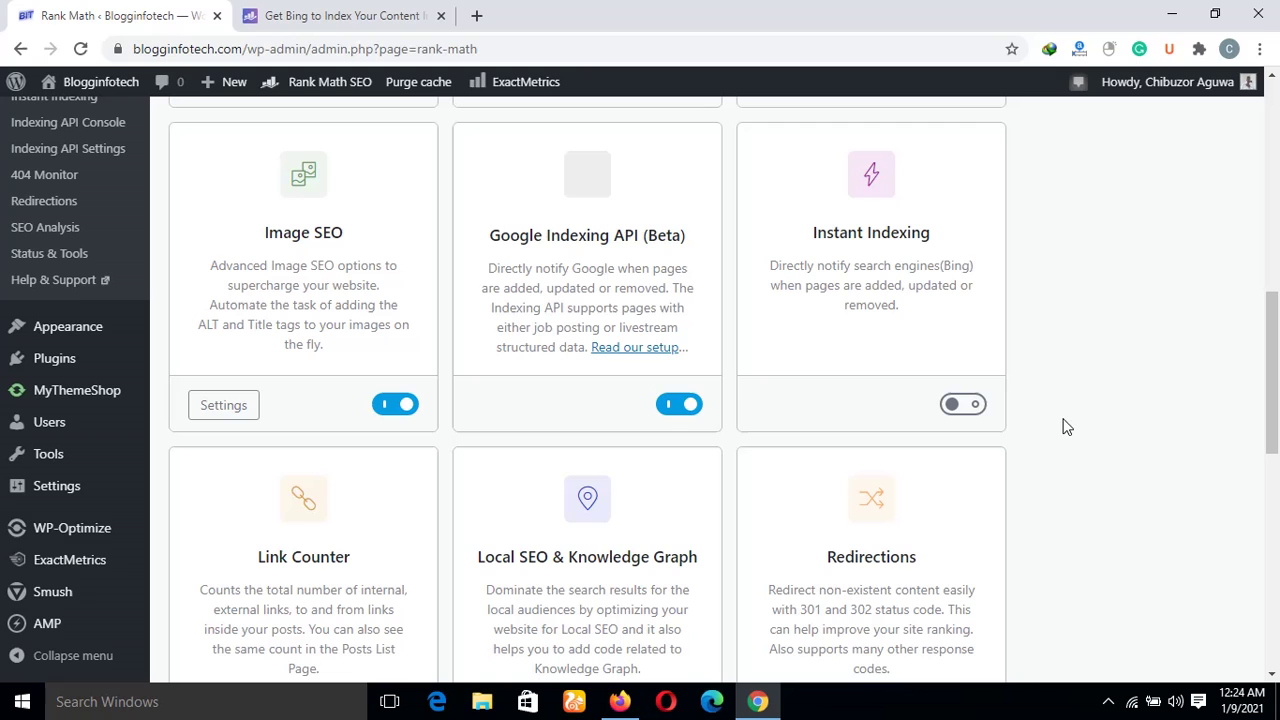
{"action": "left_click_drag", "start_coordinate": [1273, 382], "coordinate": [1277, 352]}
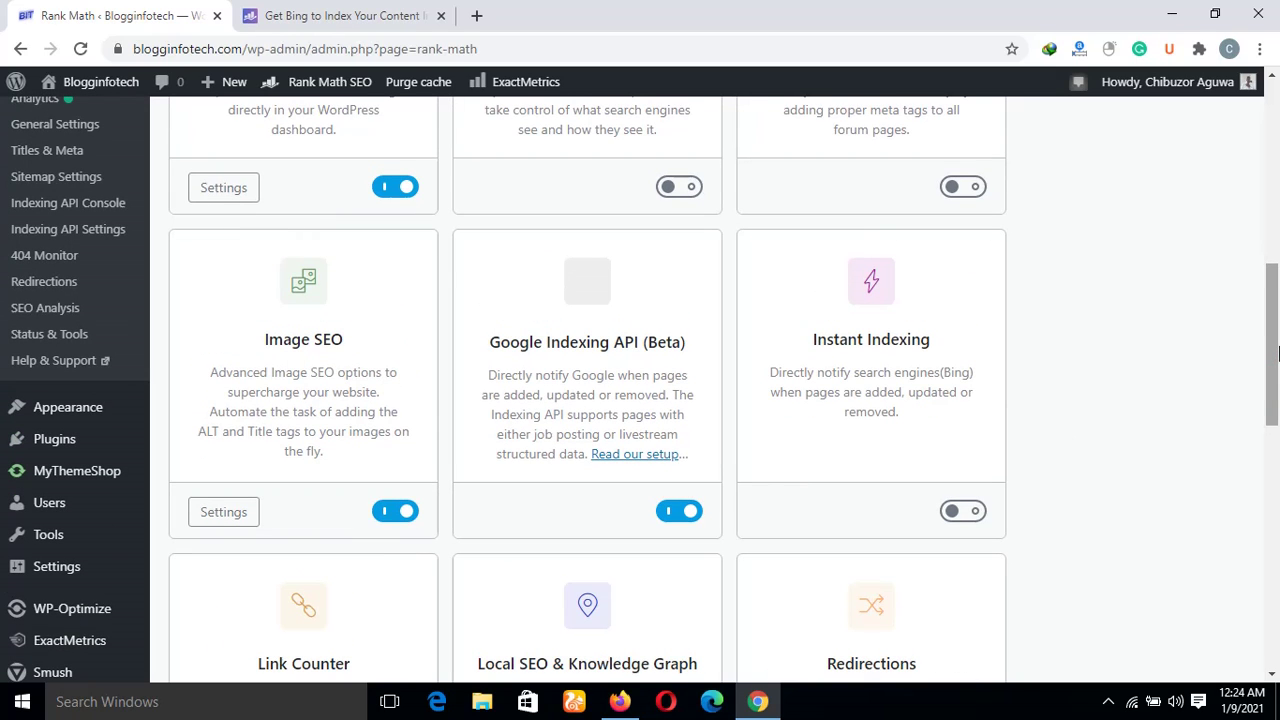
{"action": "left_click_drag", "start_coordinate": [1277, 352], "coordinate": [1277, 376]}
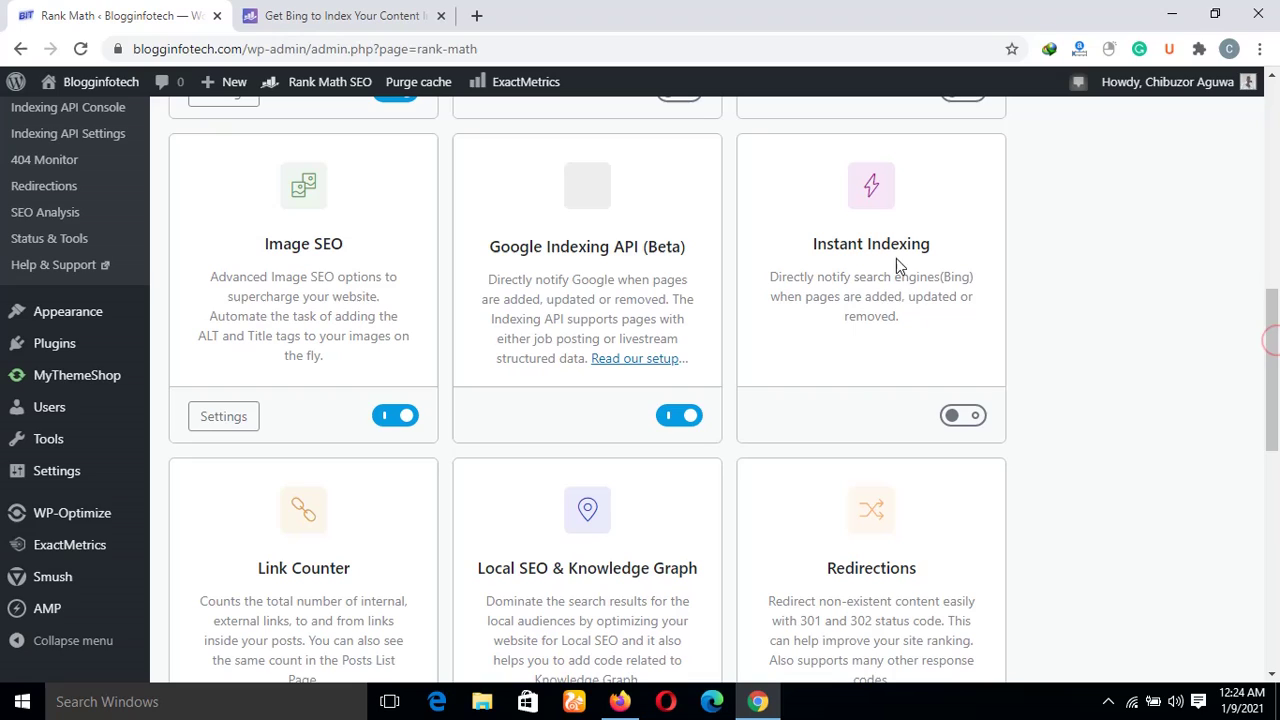
{"action": "left_click", "coordinate": [968, 426]}
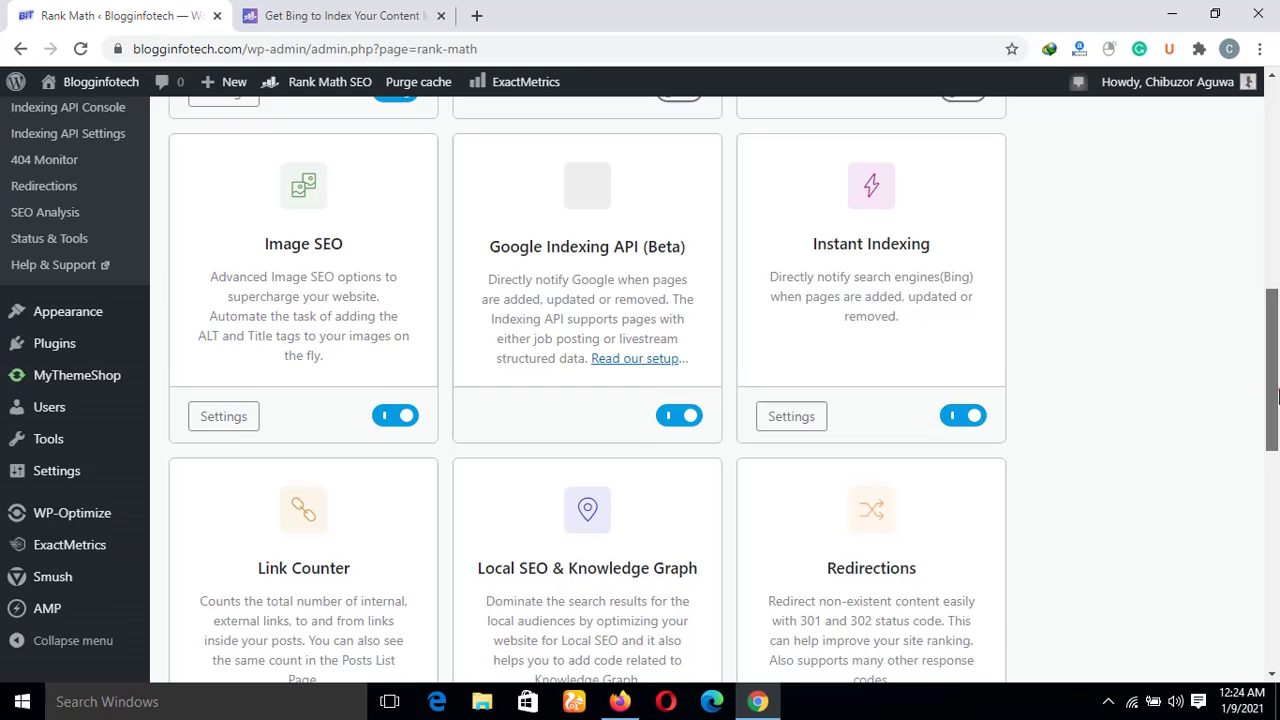
{"action": "left_click_drag", "start_coordinate": [1277, 395], "coordinate": [1277, 415]}
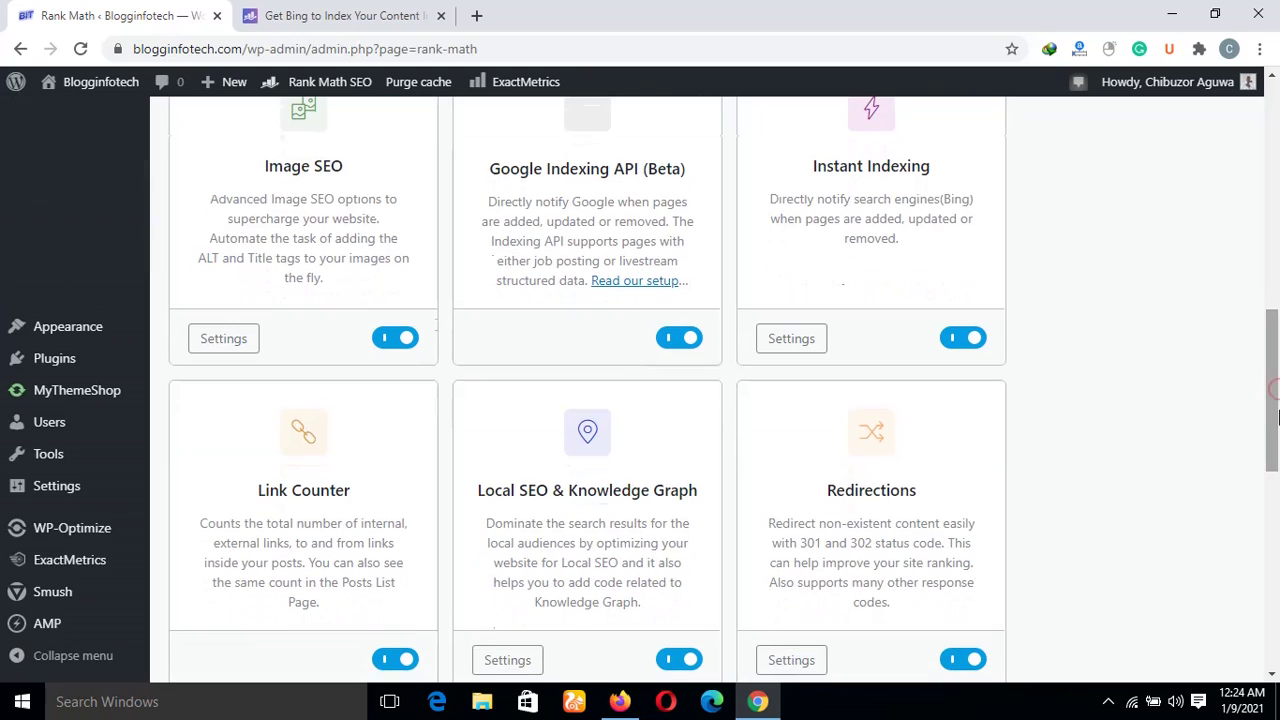
Step: Open Instant Indexing settings to see the Bing API Key field, then open Bing Webmaster Tools
{"action": "left_click", "coordinate": [791, 341]}
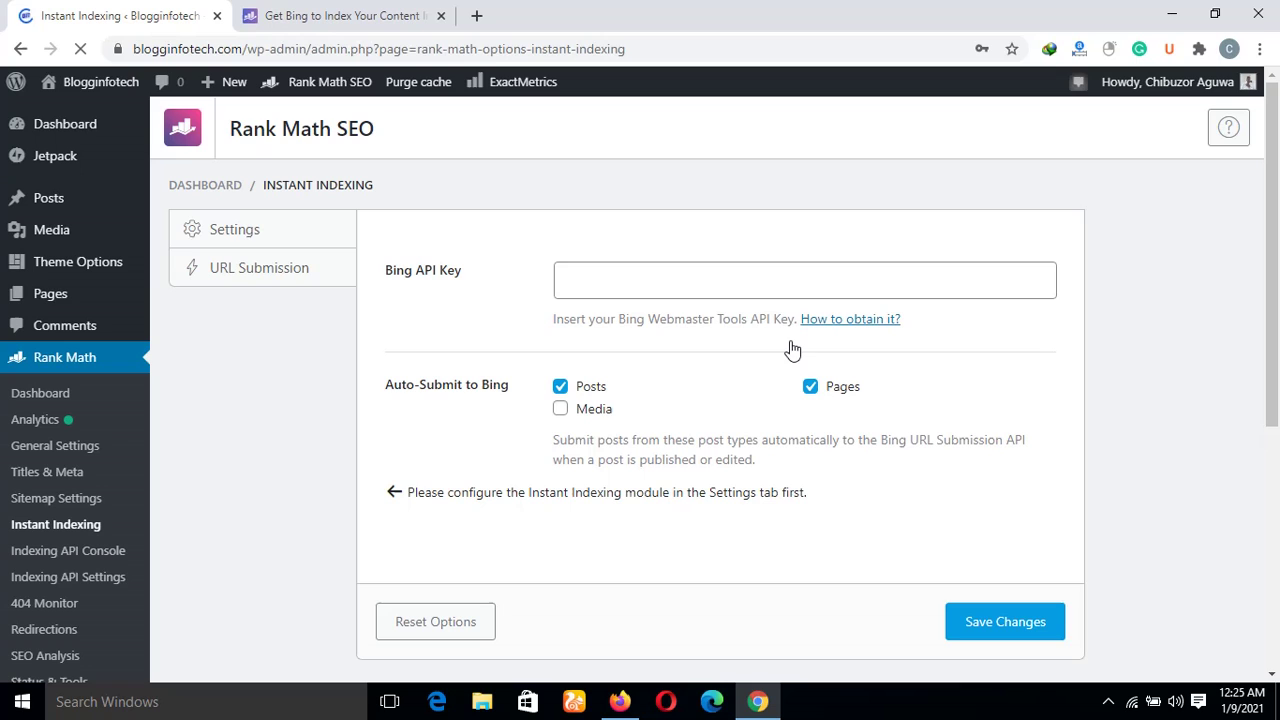
{"action": "left_click_drag", "start_coordinate": [1272, 245], "coordinate": [1275, 305]}
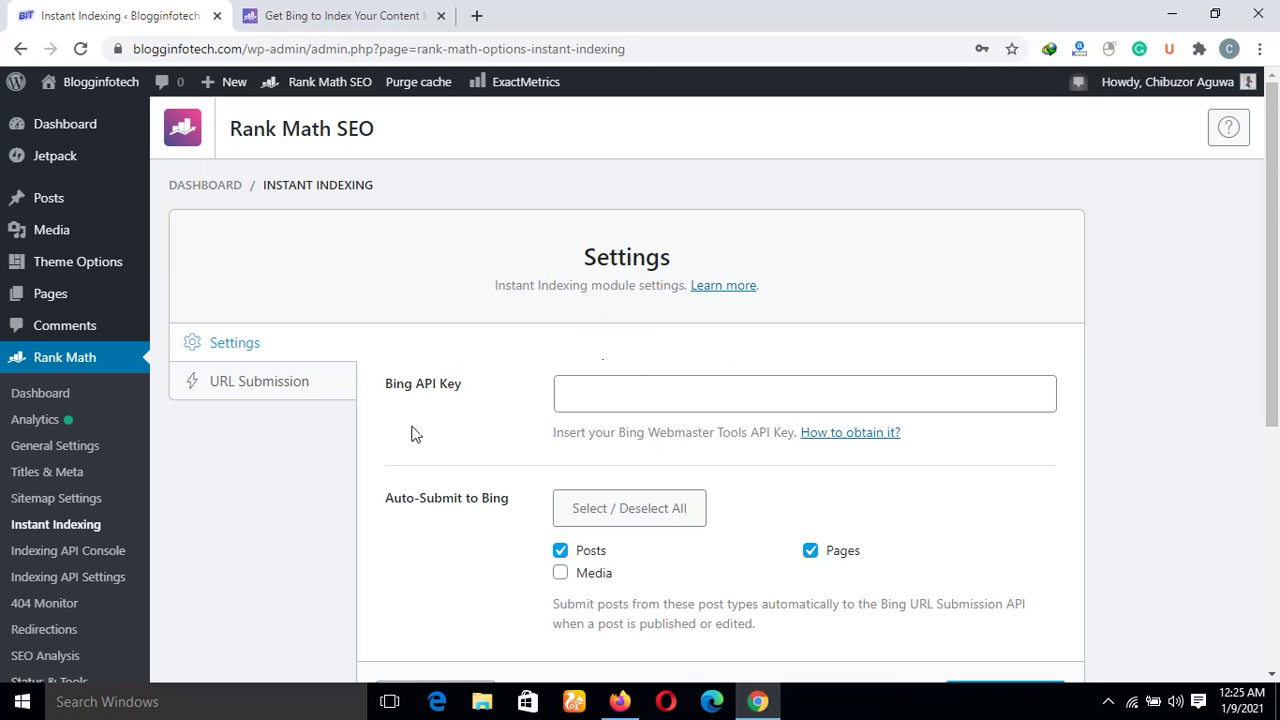
{"action": "scroll", "coordinate": [1277, 277], "scroll_direction": "down", "scroll_amount": 1}
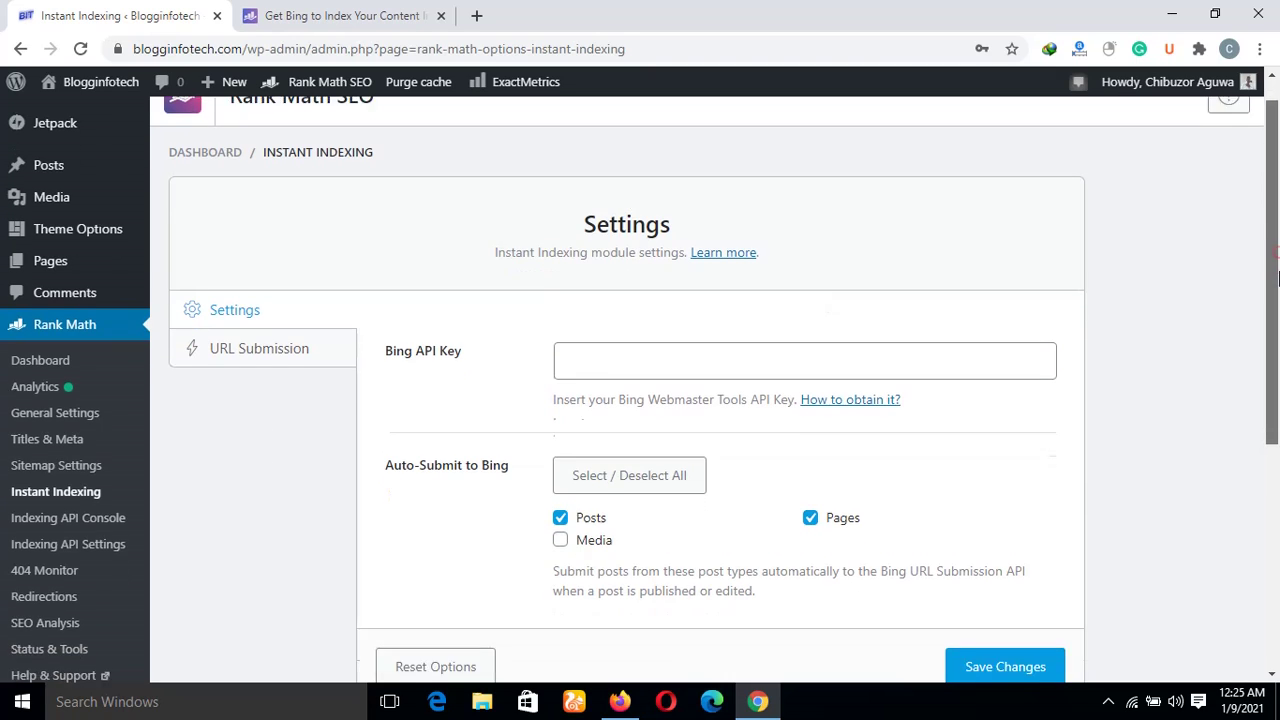
{"action": "left_click_drag", "start_coordinate": [1277, 277], "coordinate": [1277, 338]}
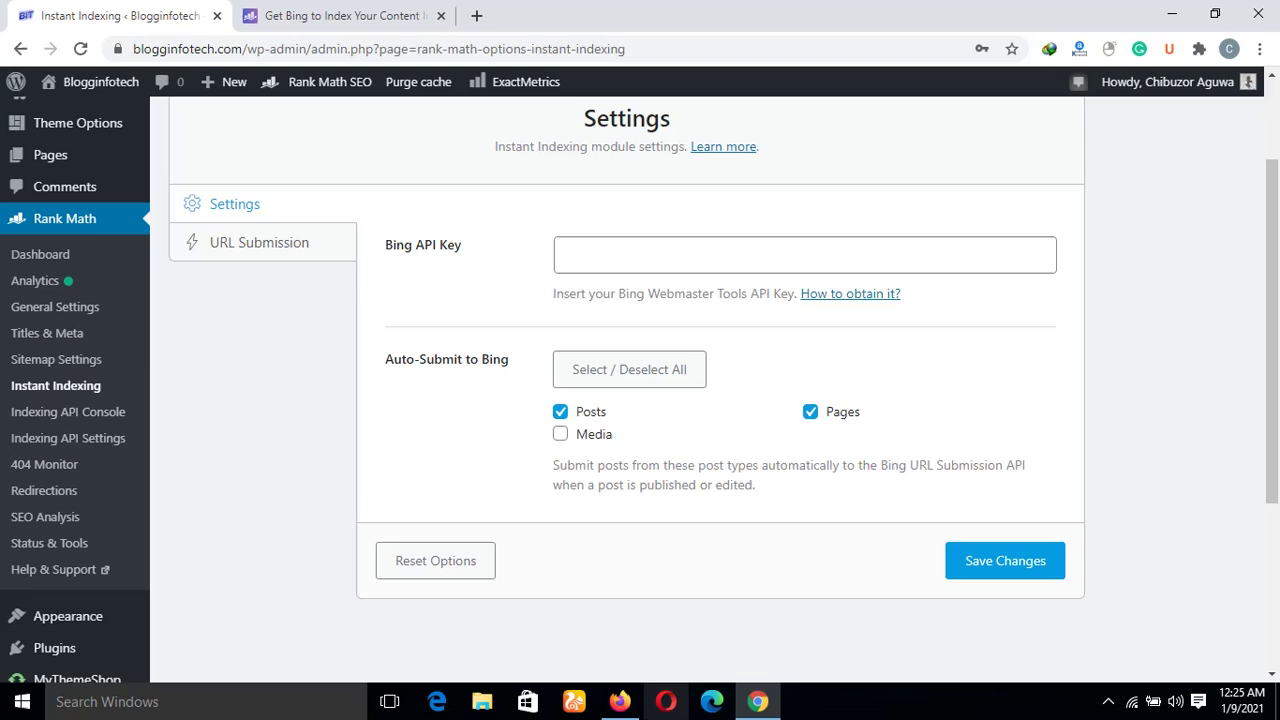
{"action": "left_click", "coordinate": [620, 701]}
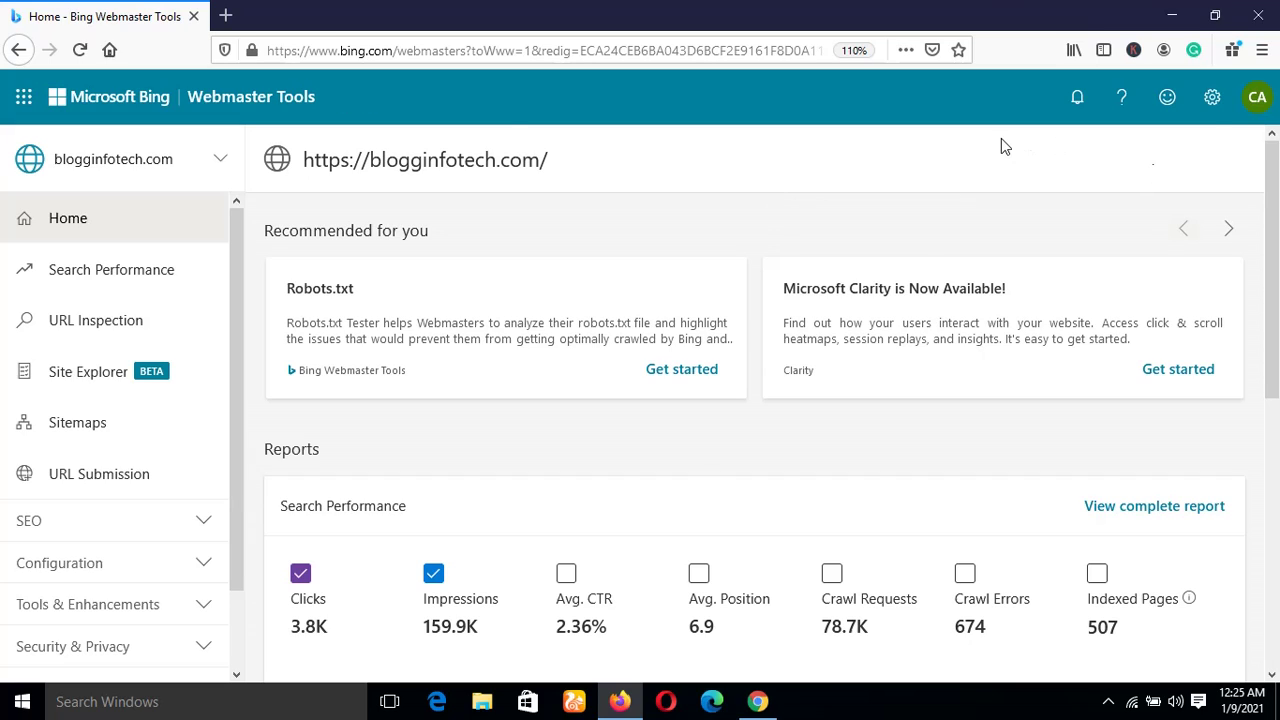
Step: Open the Bing Webmaster Tools Settings panel from the gear icon
{"action": "left_click", "coordinate": [1213, 102]}
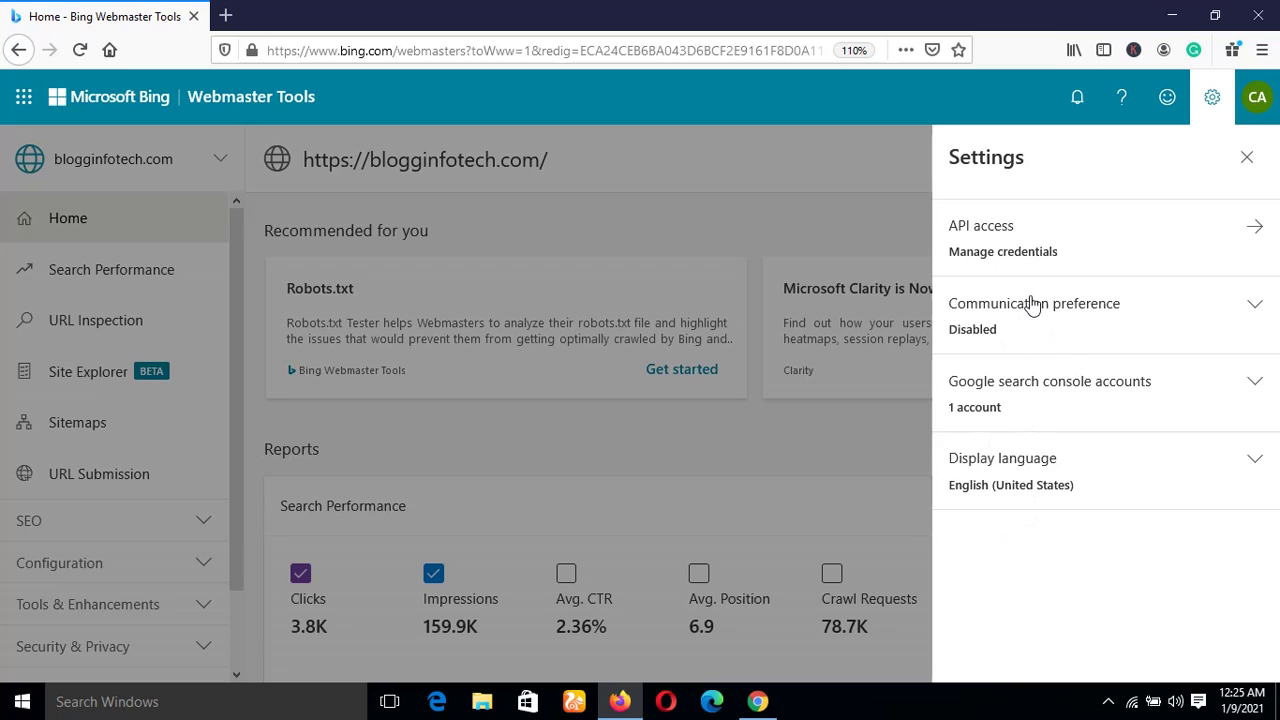
Step: Under API access, reveal the site's API key and copy it to the clipboard
{"action": "left_click", "coordinate": [1030, 248]}
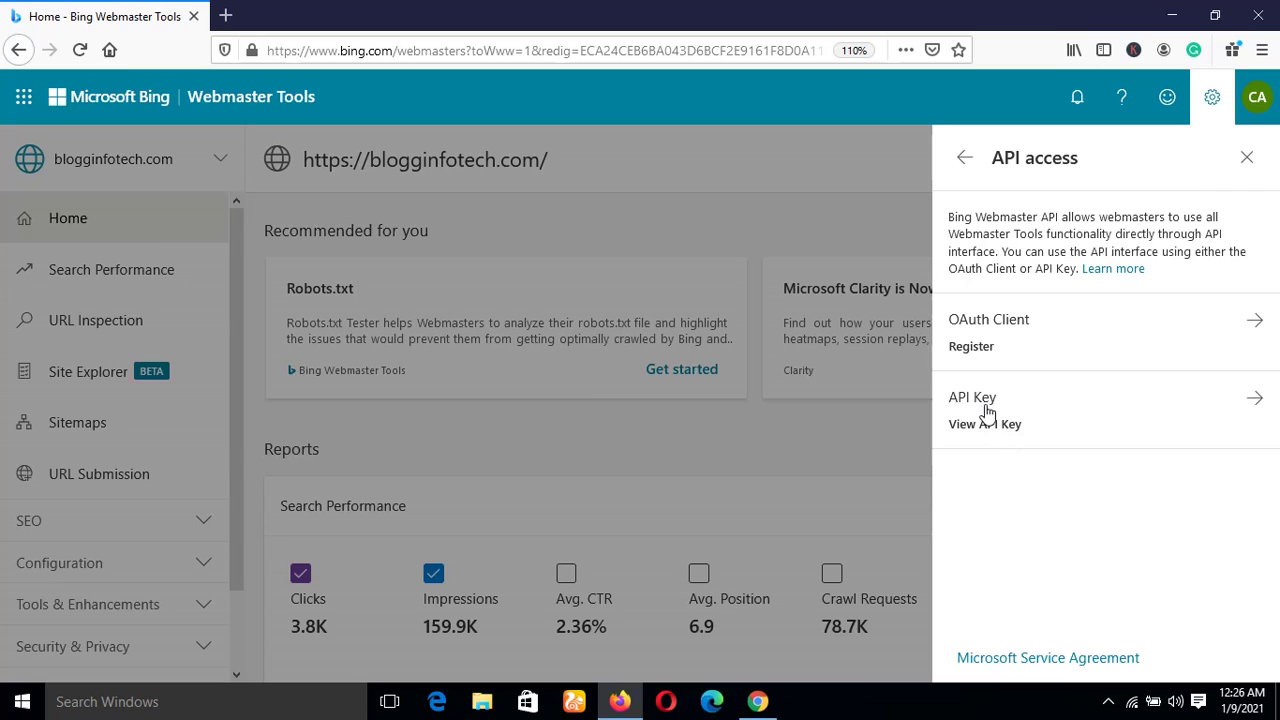
{"action": "left_click", "coordinate": [1044, 420]}
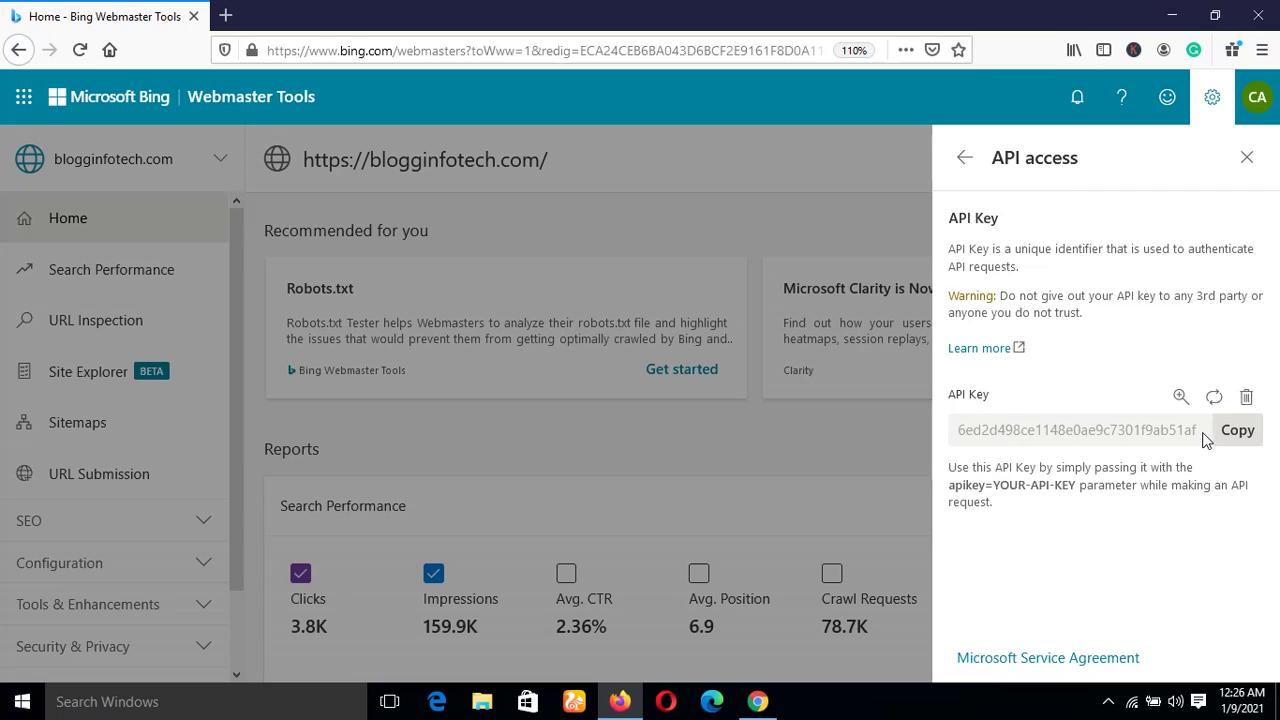
{"action": "left_click", "coordinate": [1240, 432]}
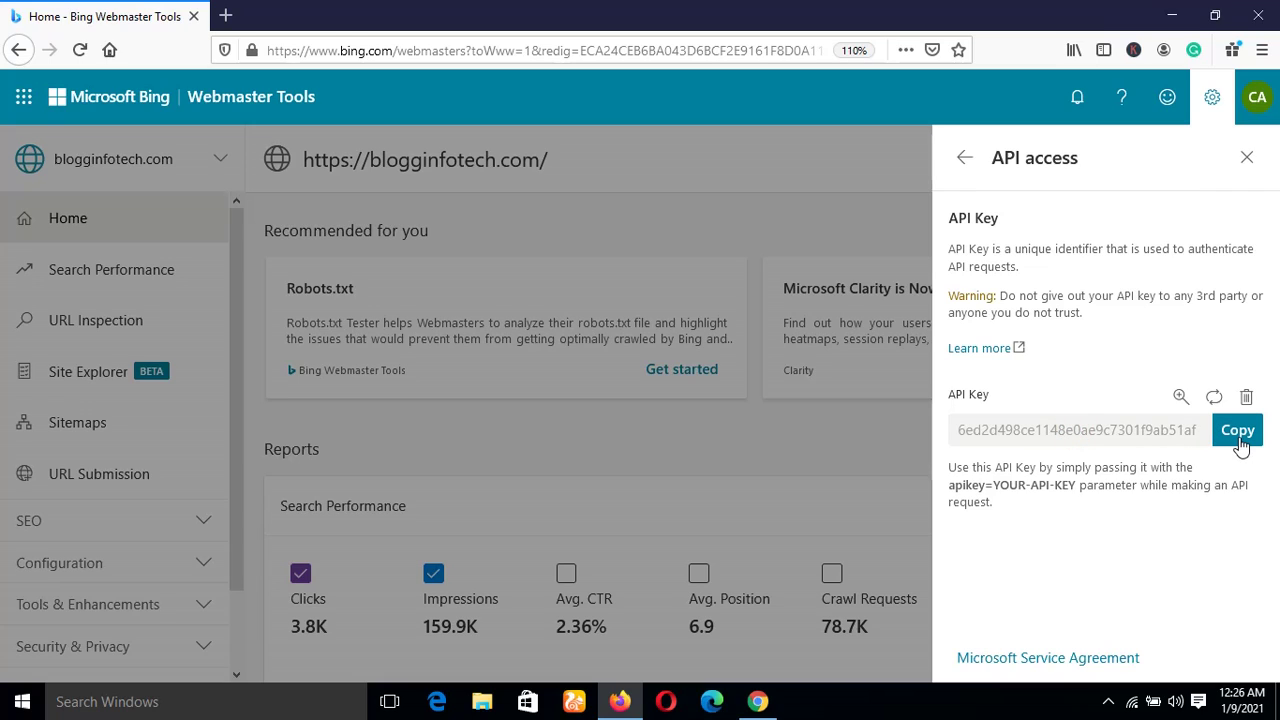
{"action": "left_click", "coordinate": [1238, 432]}
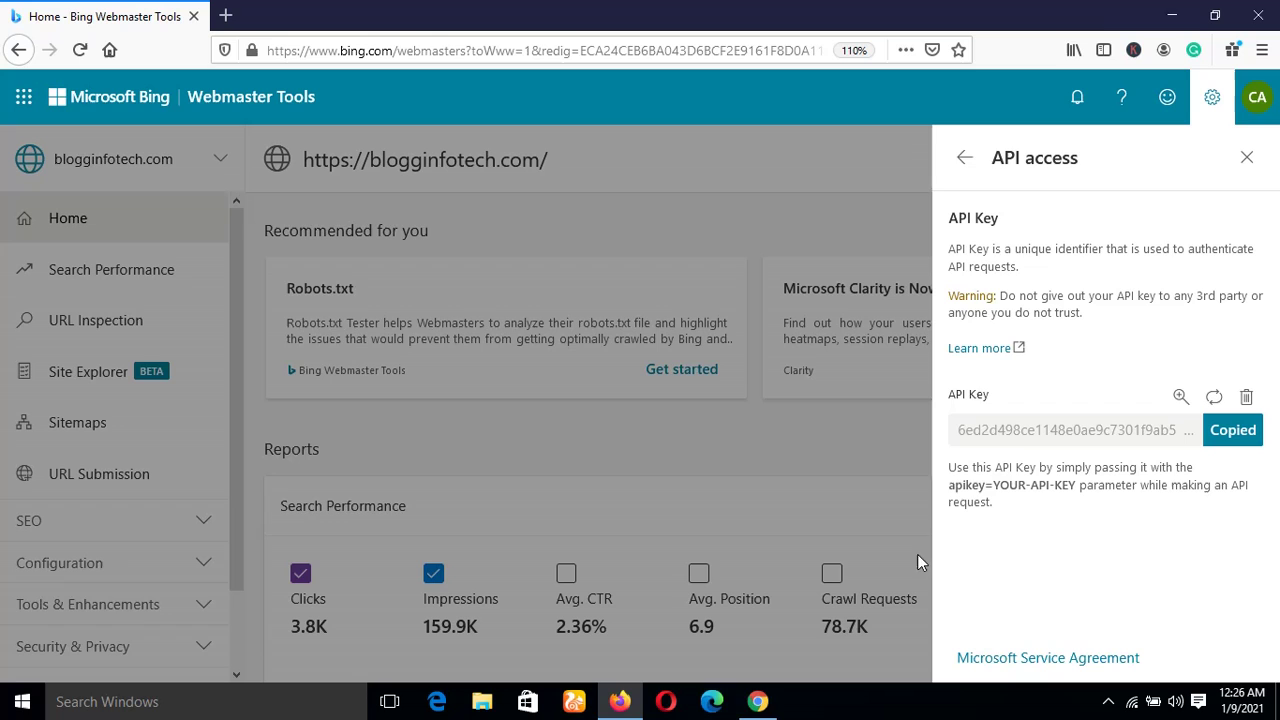
Step: Paste the copied Bing key into Rank Math's Bing API Key field
{"action": "left_click", "coordinate": [760, 705]}
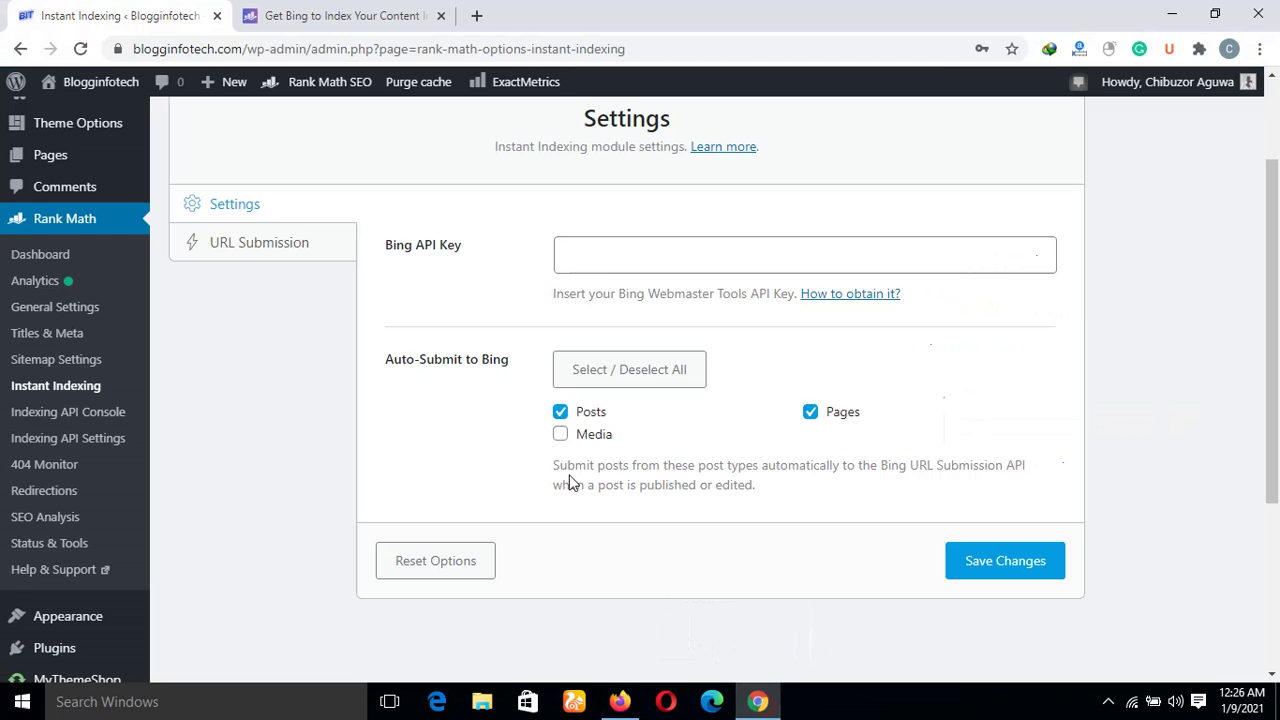
{"action": "left_click_drag", "start_coordinate": [1274, 329], "coordinate": [1278, 287]}
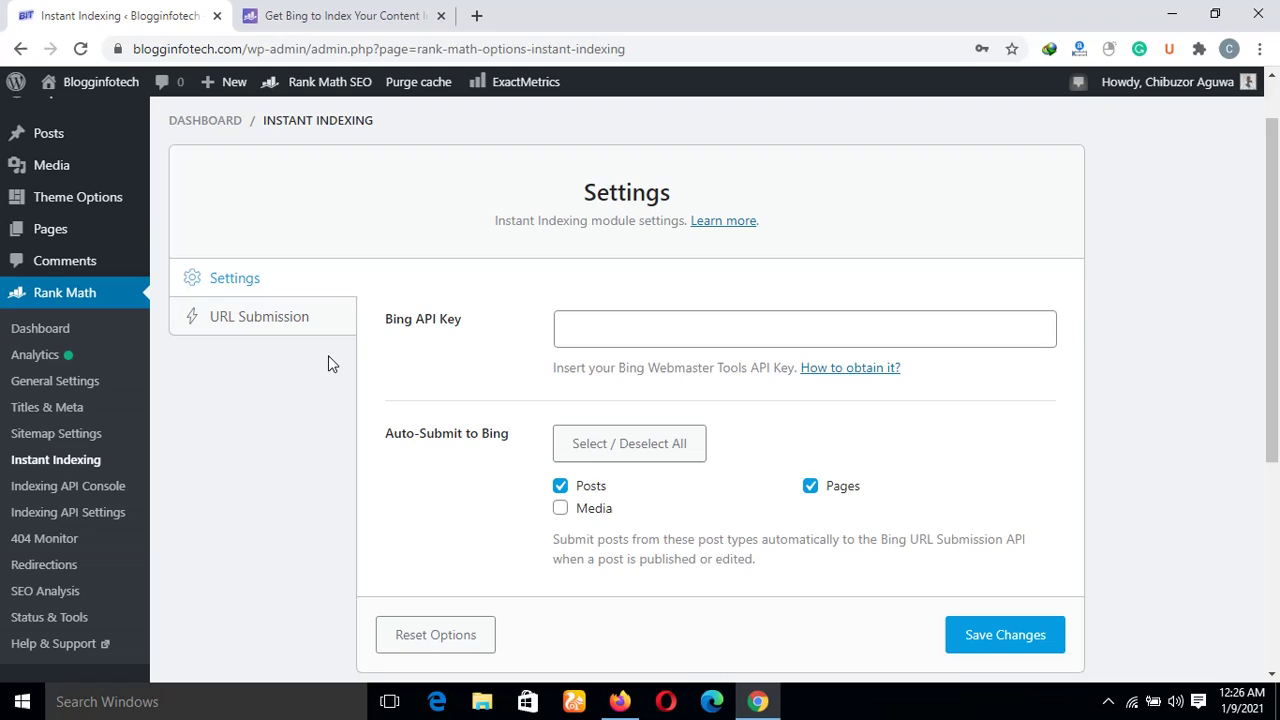
{"action": "left_click", "coordinate": [589, 334]}
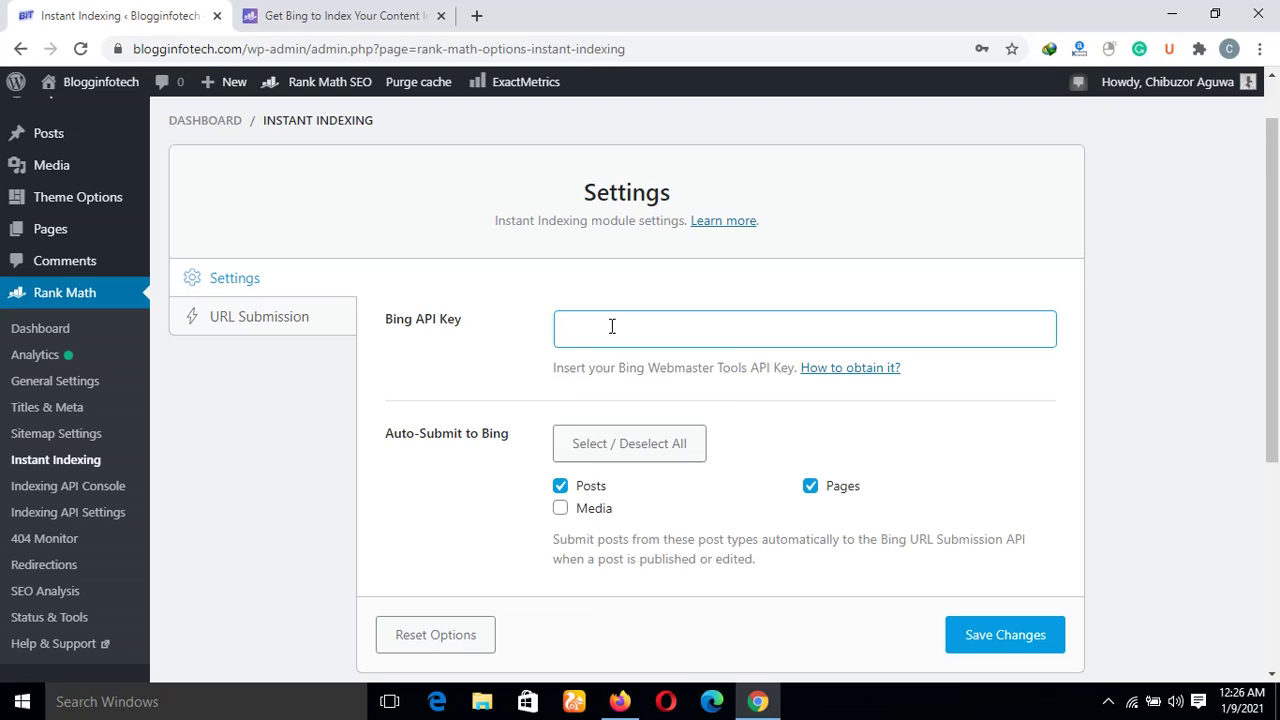
{"action": "left_click", "coordinate": [612, 326]}
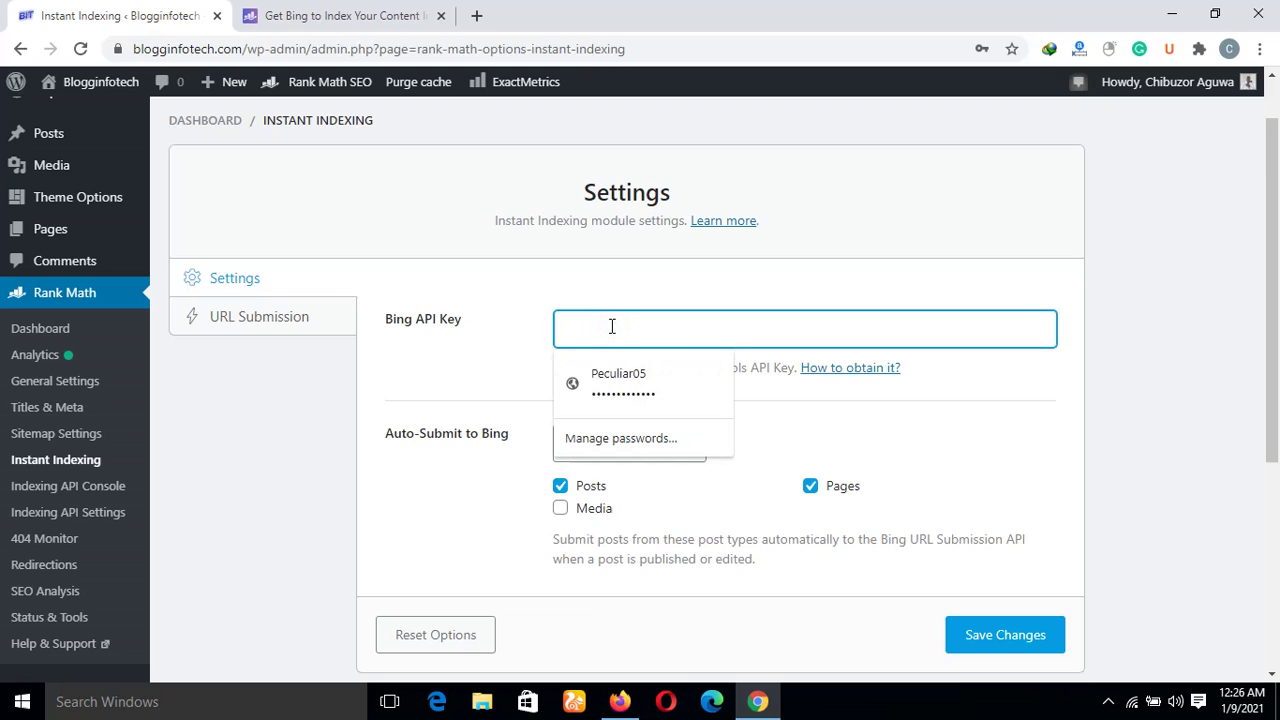
{"action": "right_click", "coordinate": [612, 326]}
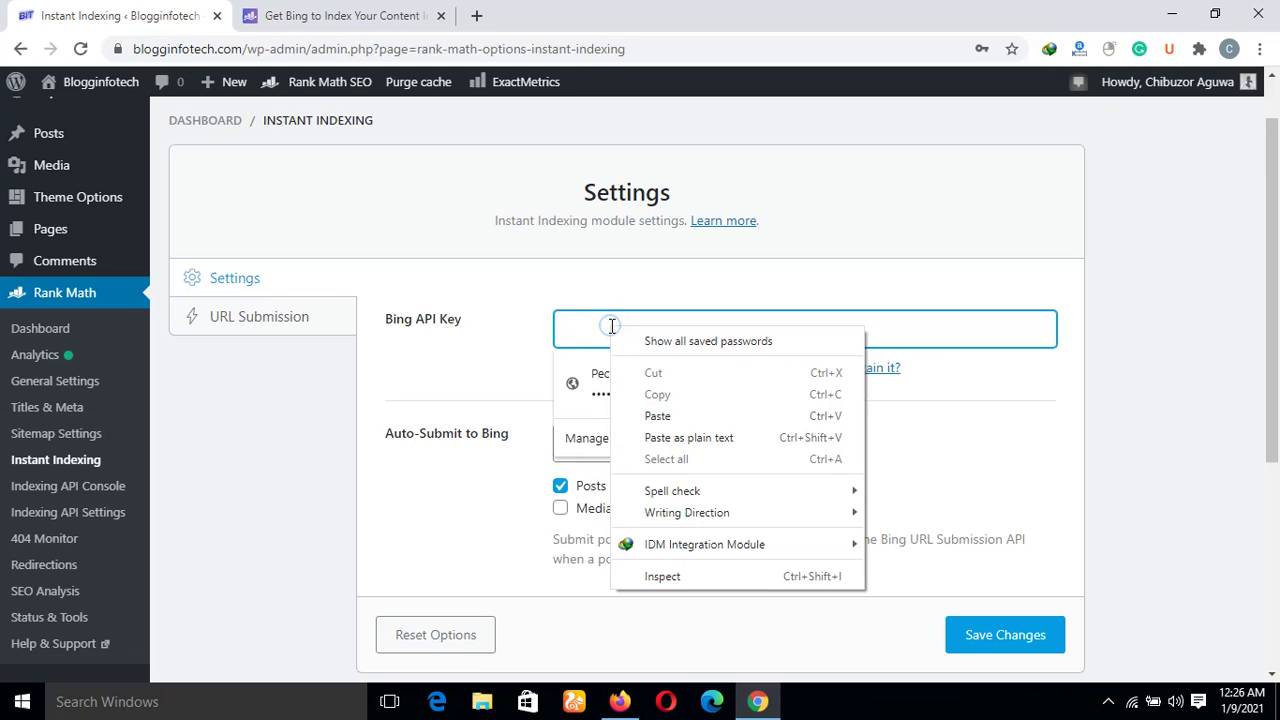
{"action": "left_click", "coordinate": [660, 425]}
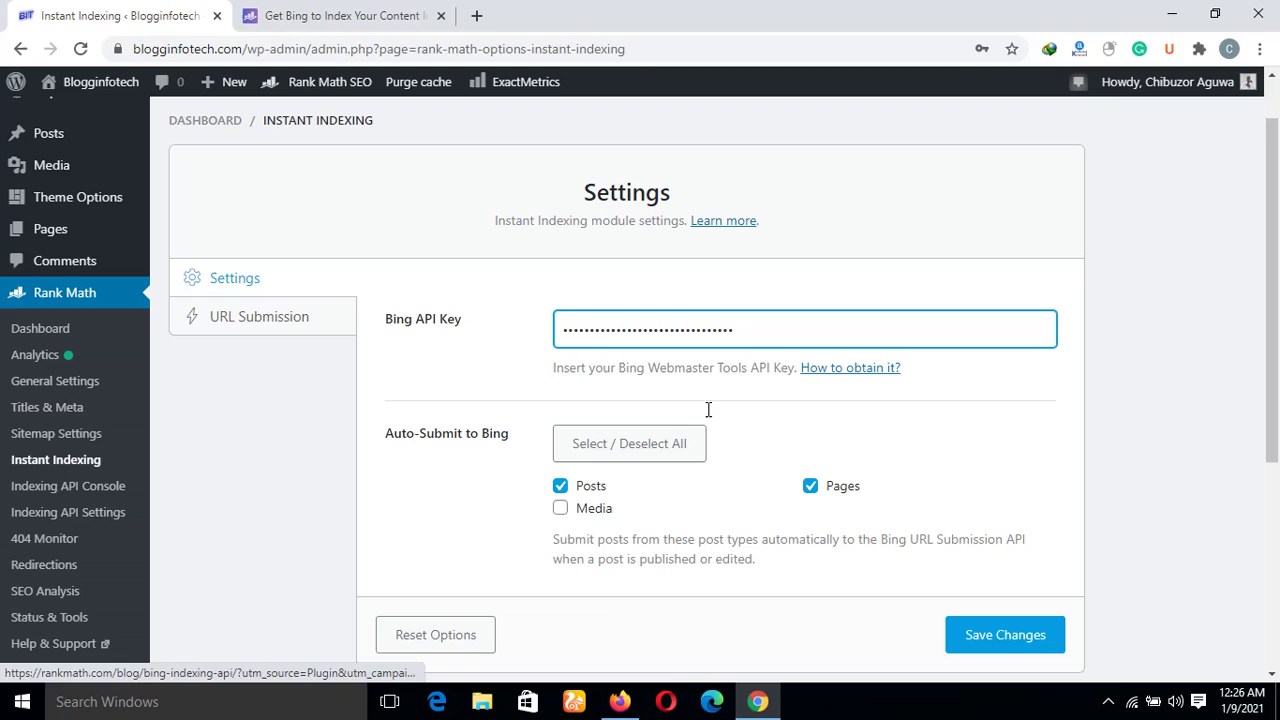
{"action": "scroll", "coordinate": [1053, 509], "scroll_direction": "down", "scroll_amount": 2}
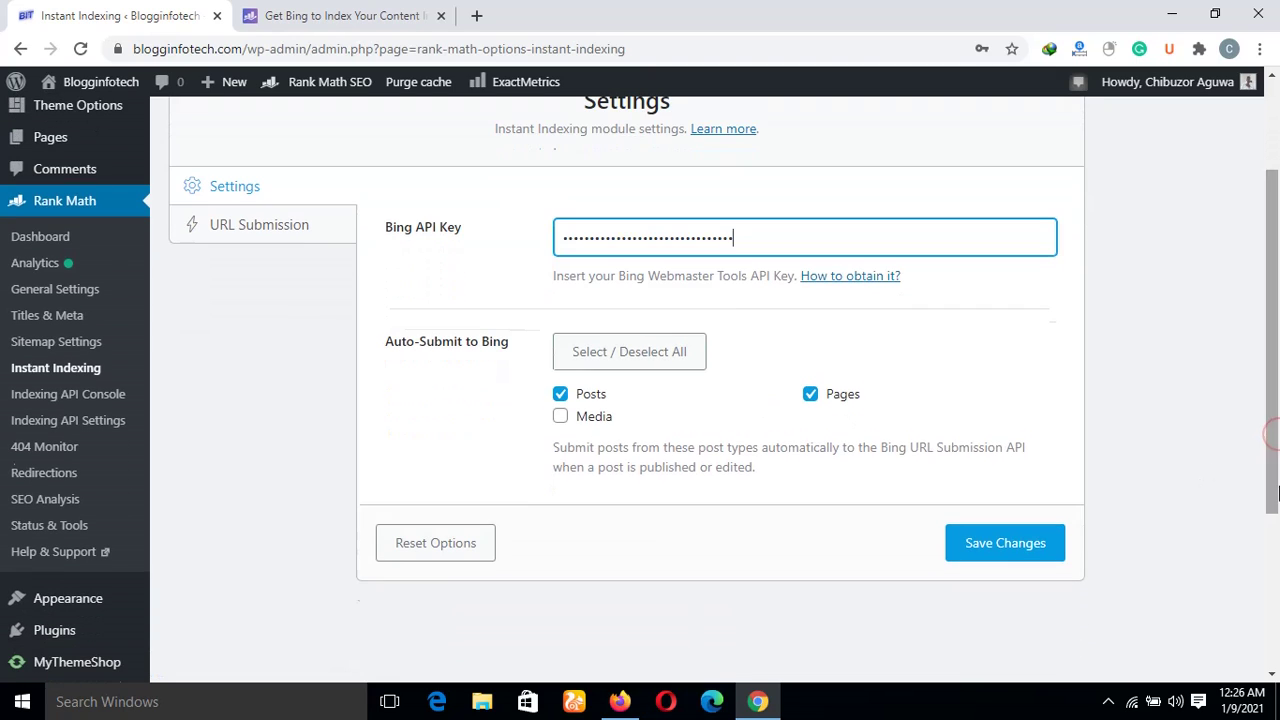
Step: Save the Instant Indexing settings and review the stored key and post/page auto-submit options
{"action": "left_click", "coordinate": [1006, 550]}
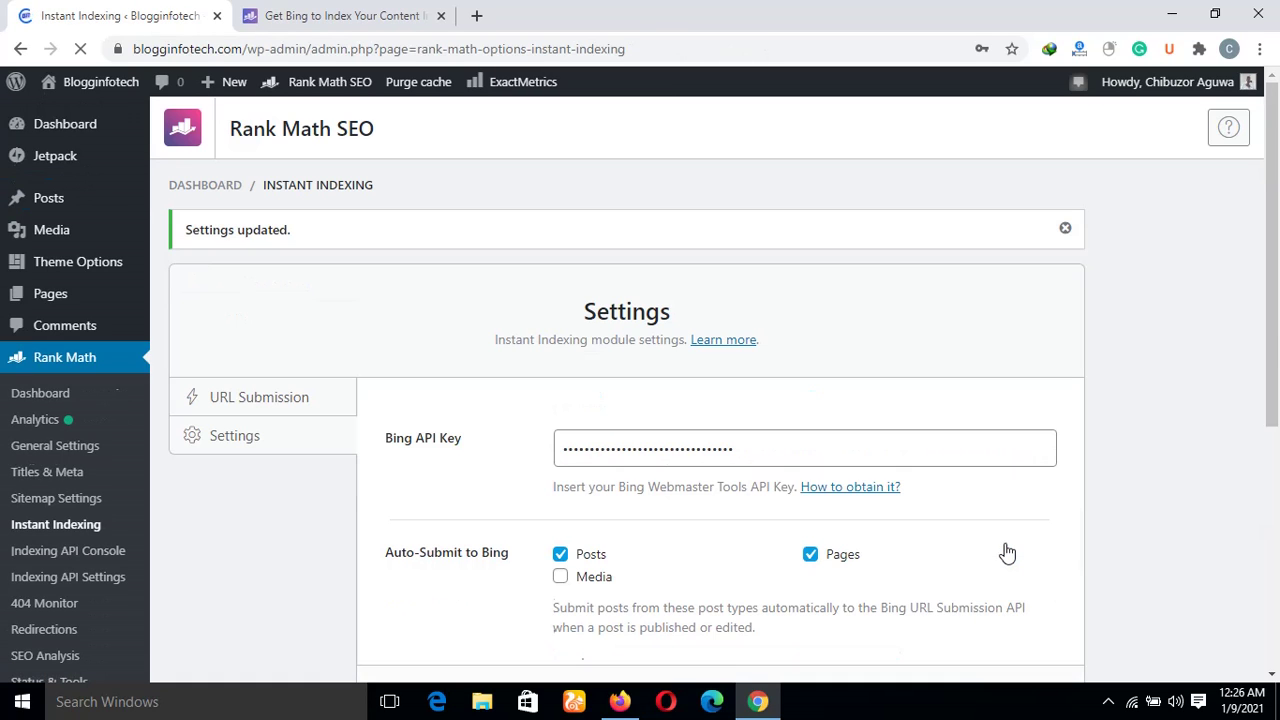
{"action": "mouse_move", "coordinate": [1266, 316]}
{"action": "left_mouse_down"}
{"action": "mouse_move", "coordinate": [1275, 370]}
{"action": "mouse_move", "coordinate": [1277, 277]}
{"action": "left_mouse_up"}
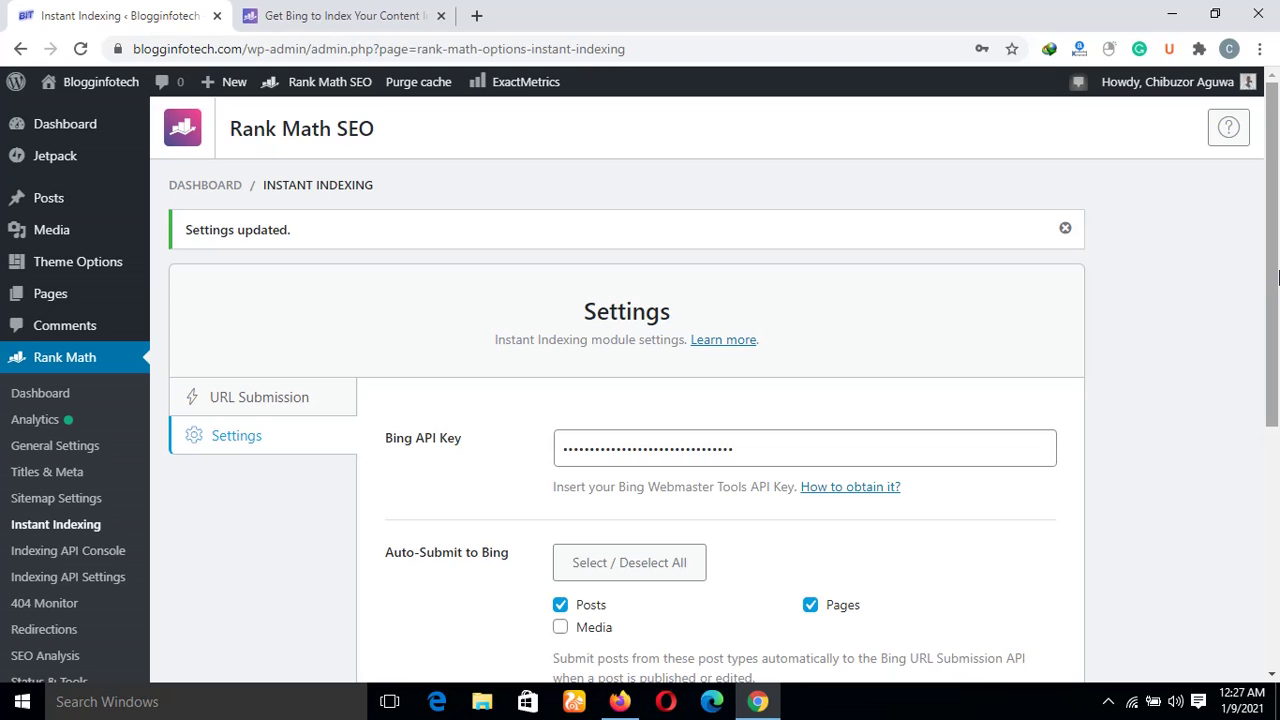
{"action": "mouse_move", "coordinate": [1277, 277]}
{"action": "left_mouse_down"}
{"action": "mouse_move", "coordinate": [1278, 333]}
{"action": "mouse_move", "coordinate": [1278, 247]}
{"action": "left_mouse_up"}
{"action": "left_click_drag", "start_coordinate": [1276, 300], "coordinate": [1276, 340]}
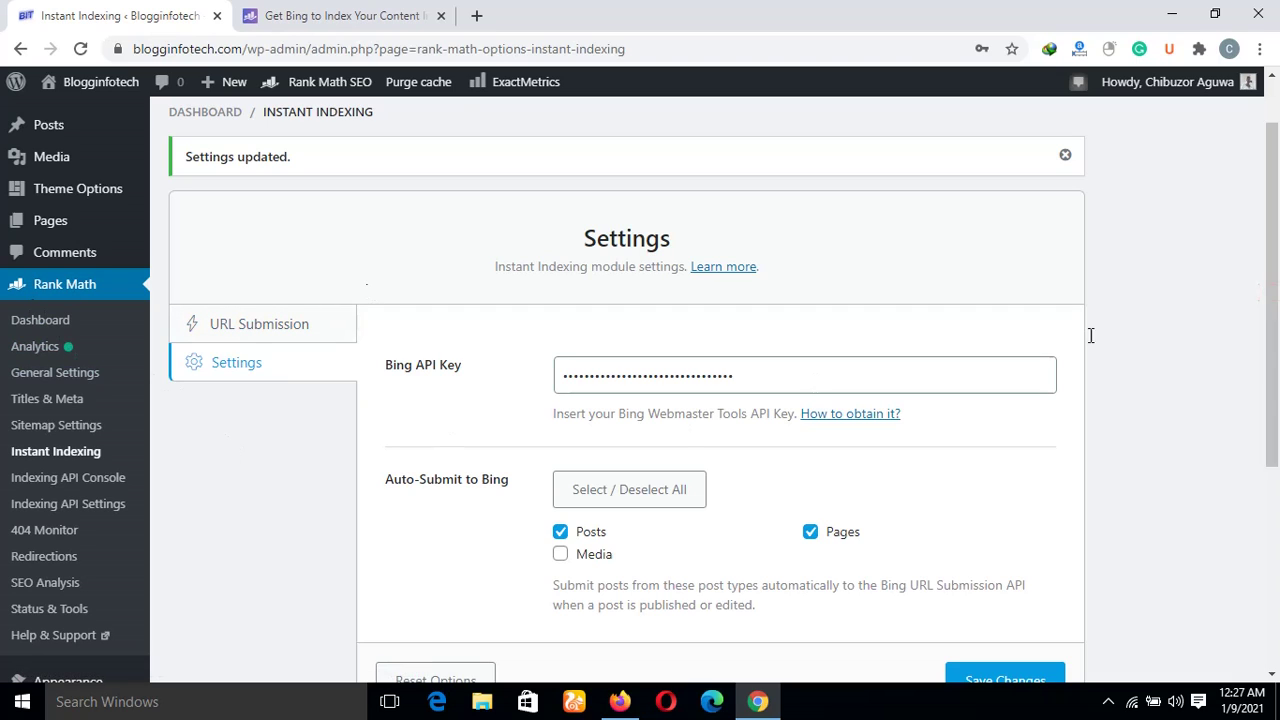
{"action": "left_click_drag", "start_coordinate": [1276, 361], "coordinate": [1276, 424]}
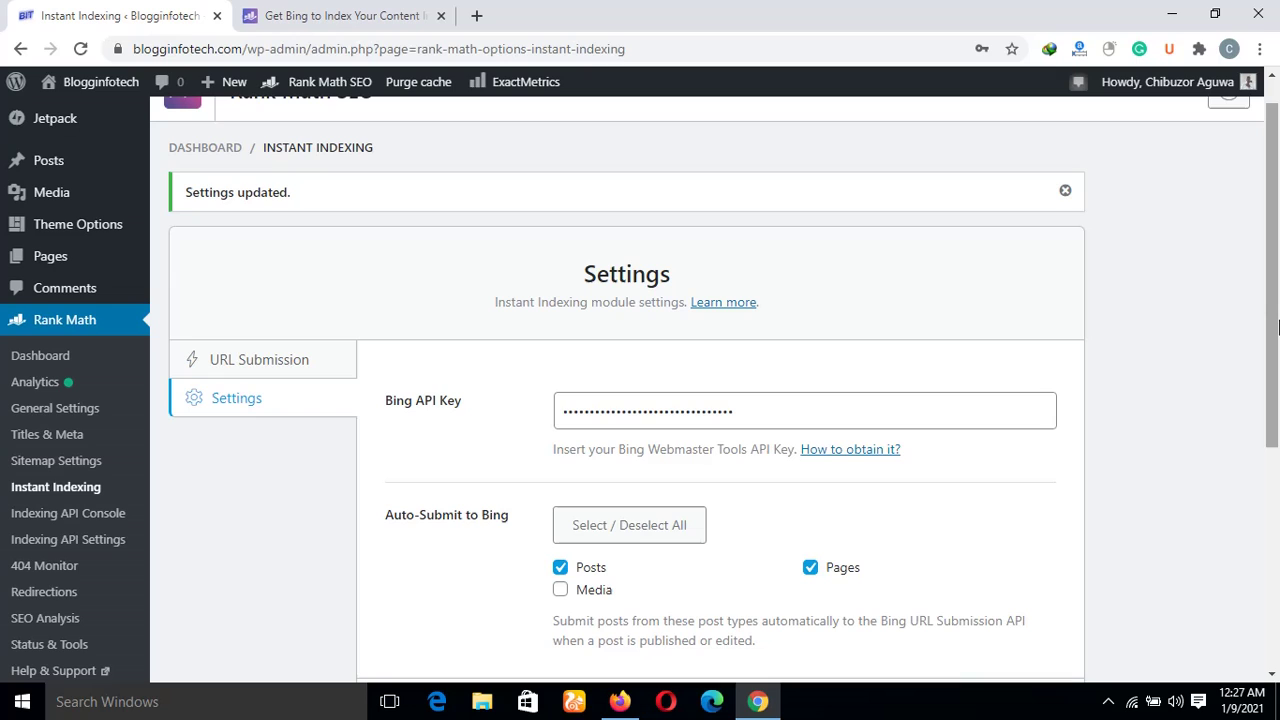
{"action": "left_click_drag", "start_coordinate": [1276, 326], "coordinate": [1276, 372]}
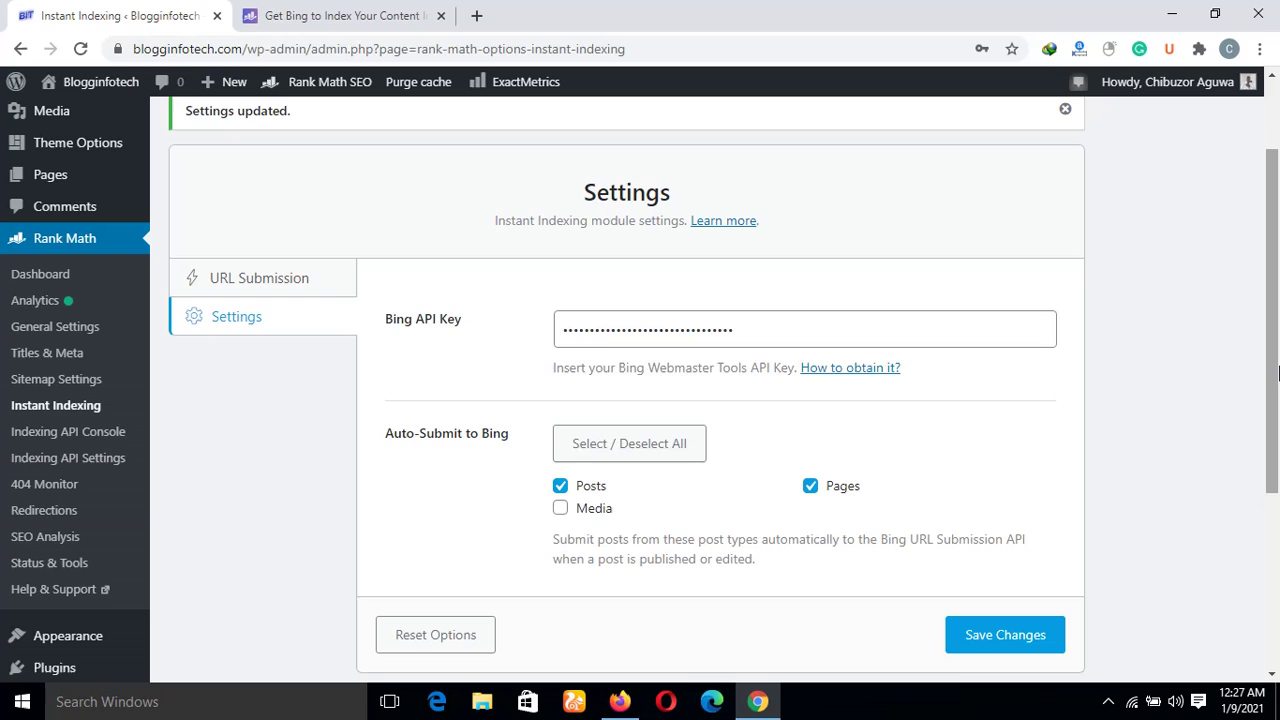
{"action": "scroll", "coordinate": [1278, 372], "scroll_direction": "down", "scroll_amount": 3}
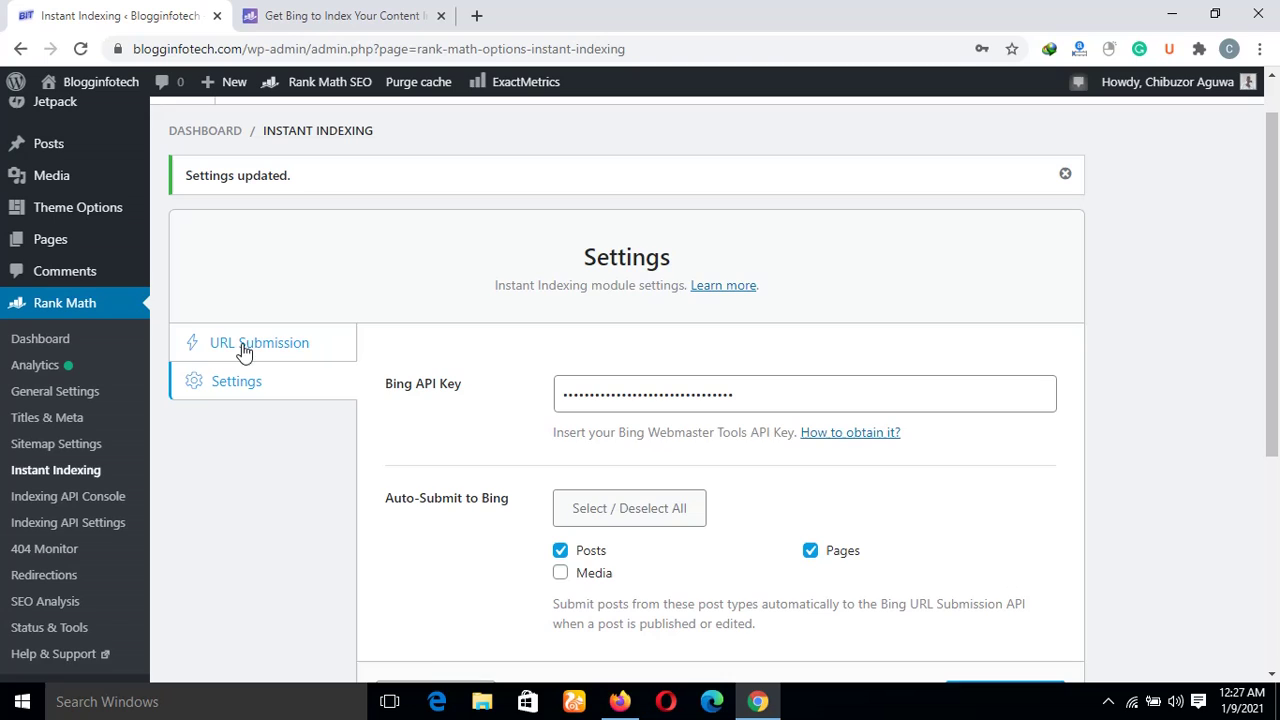
Step: View Rank Math's URL Submission tab with its 10,000 daily quota, then return to Bing Webmaster Tools
{"action": "left_click", "coordinate": [262, 360]}
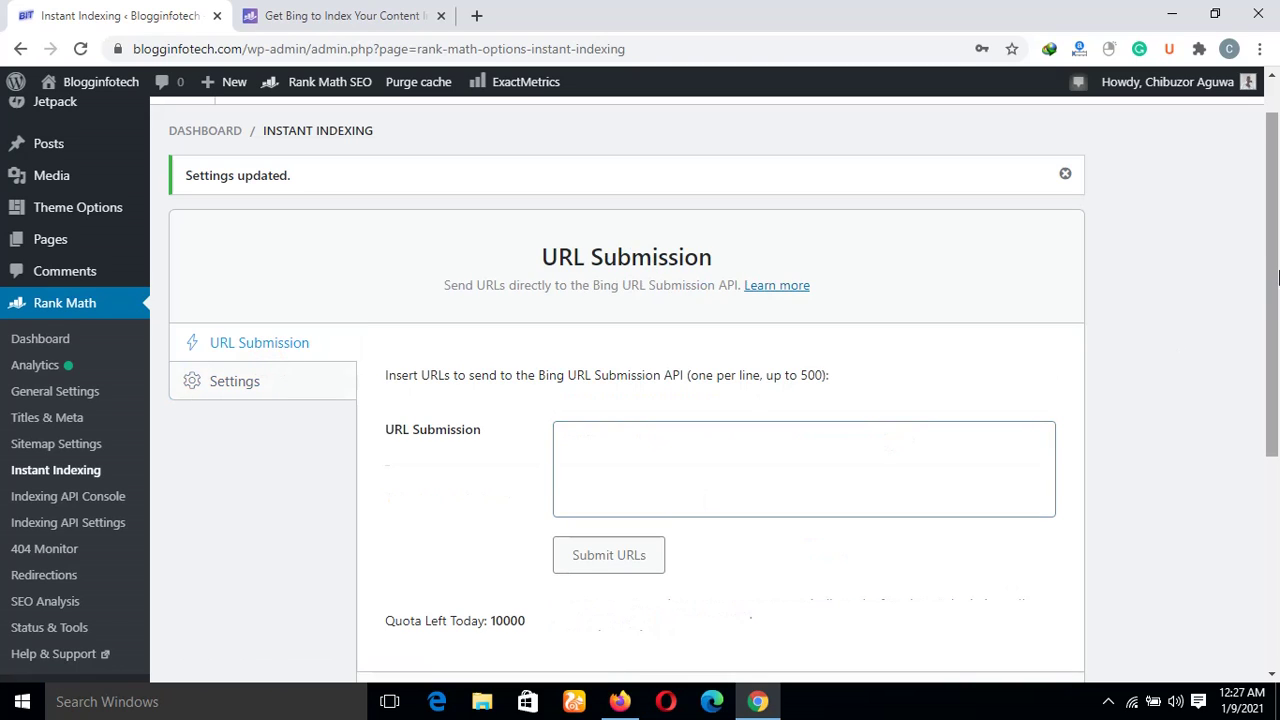
{"action": "left_click_drag", "start_coordinate": [1278, 277], "coordinate": [1278, 330]}
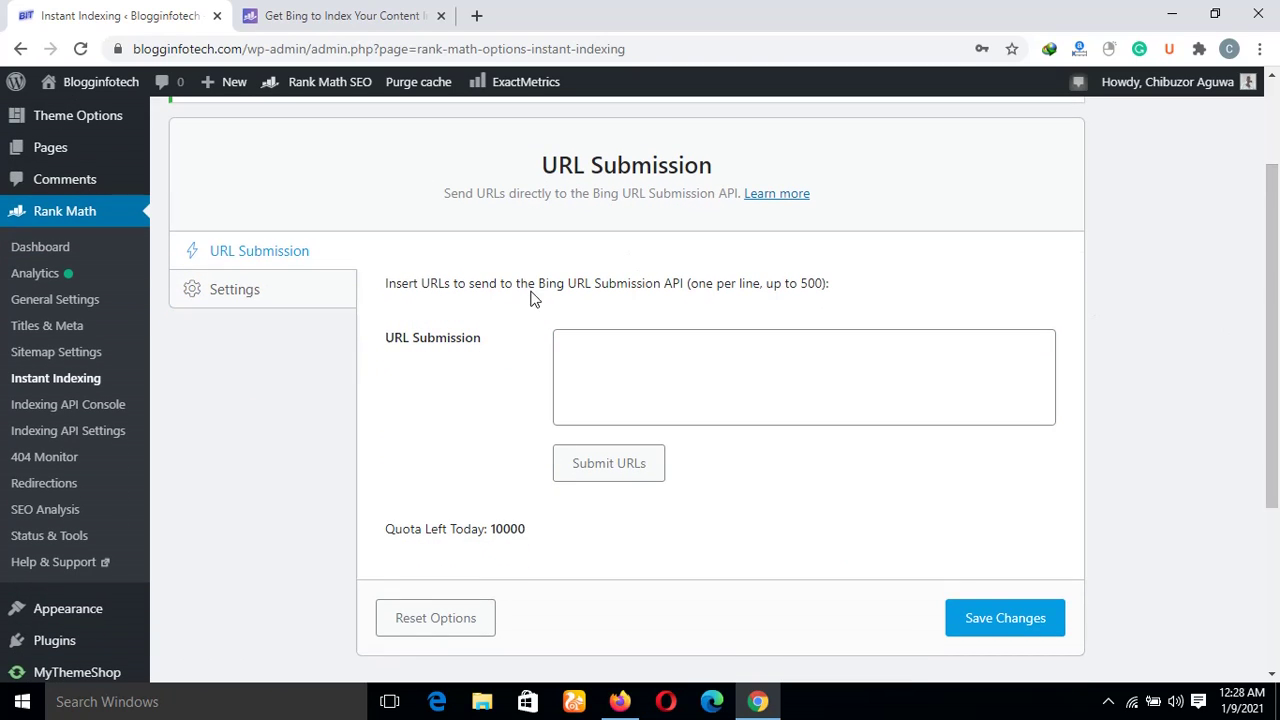
{"action": "left_click", "coordinate": [602, 404]}
{"action": "left_click", "coordinate": [600, 365]}
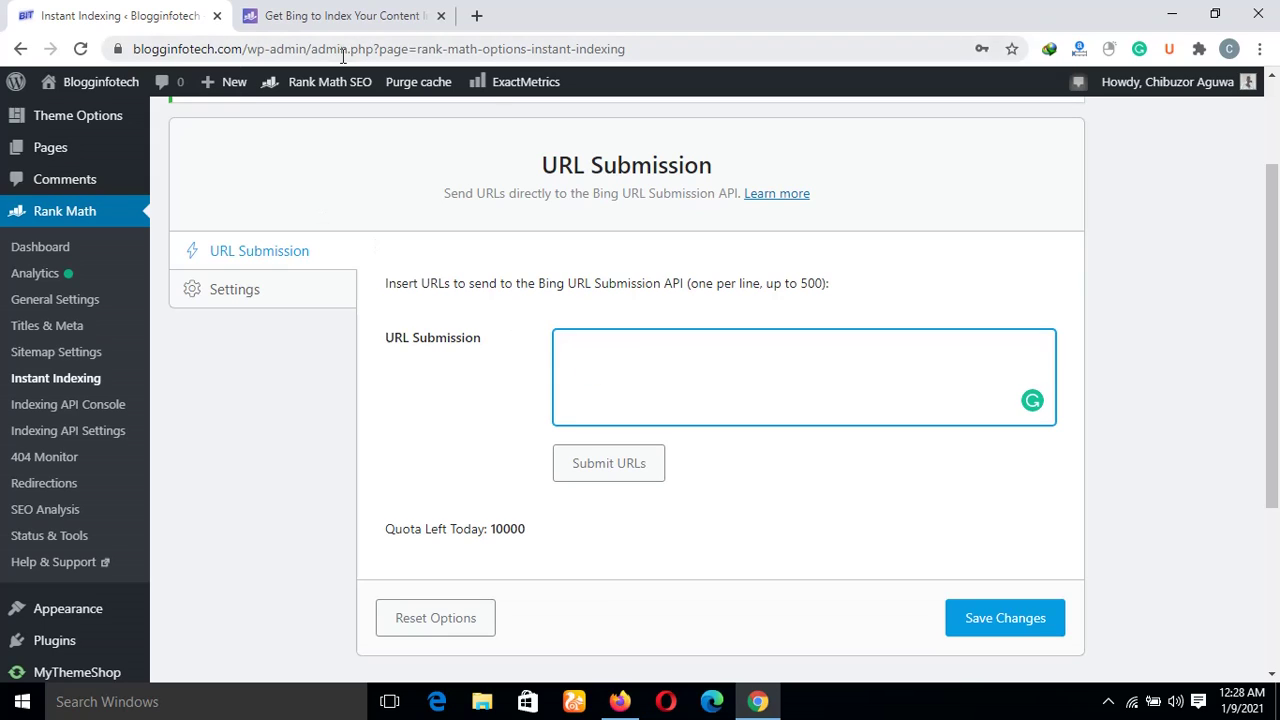
{"action": "left_click", "coordinate": [620, 701]}
Step: Open Bing's URL Submission page and Submit URLs panel, then return to Rank Math
{"action": "left_click", "coordinate": [884, 174]}
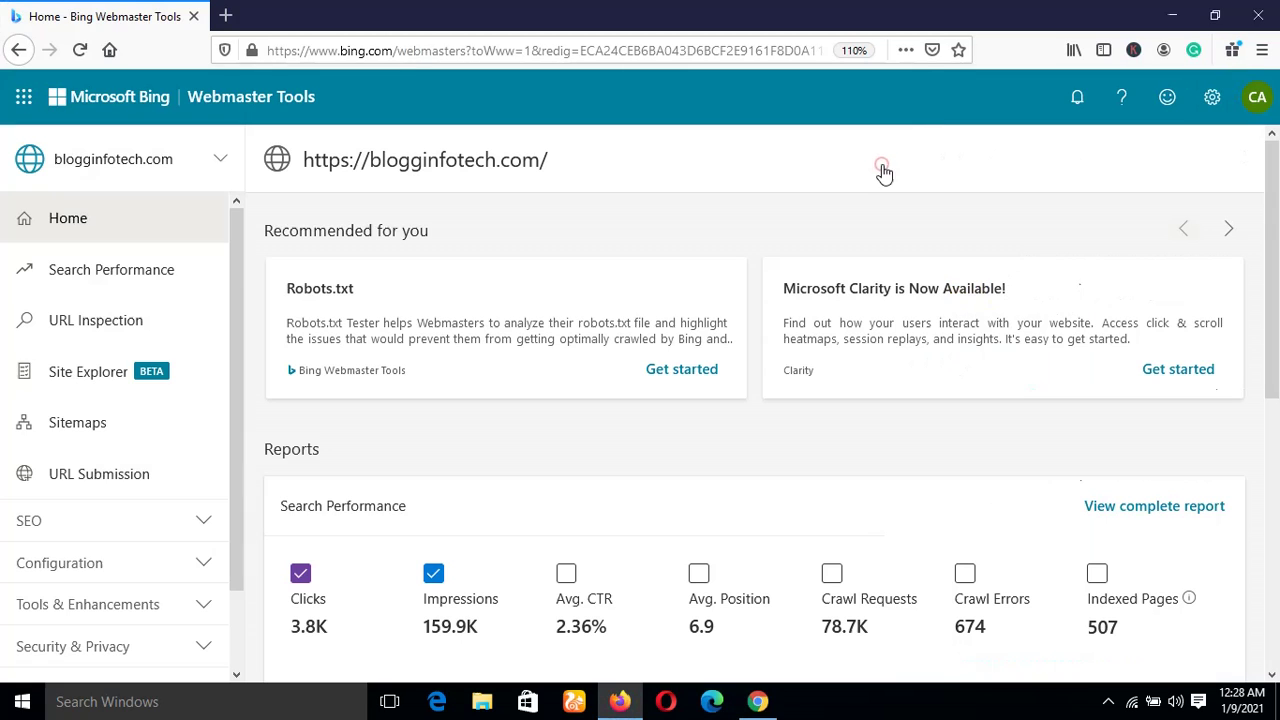
{"action": "left_click", "coordinate": [75, 477]}
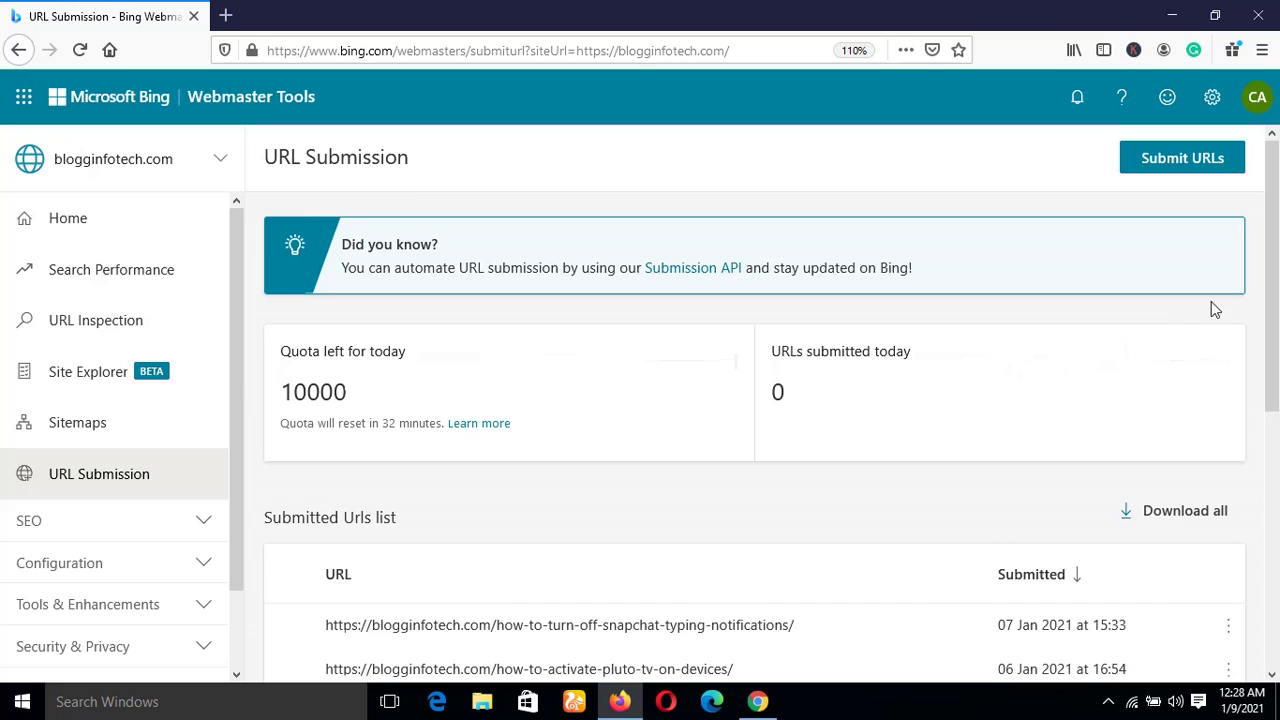
{"action": "left_click", "coordinate": [1187, 150]}
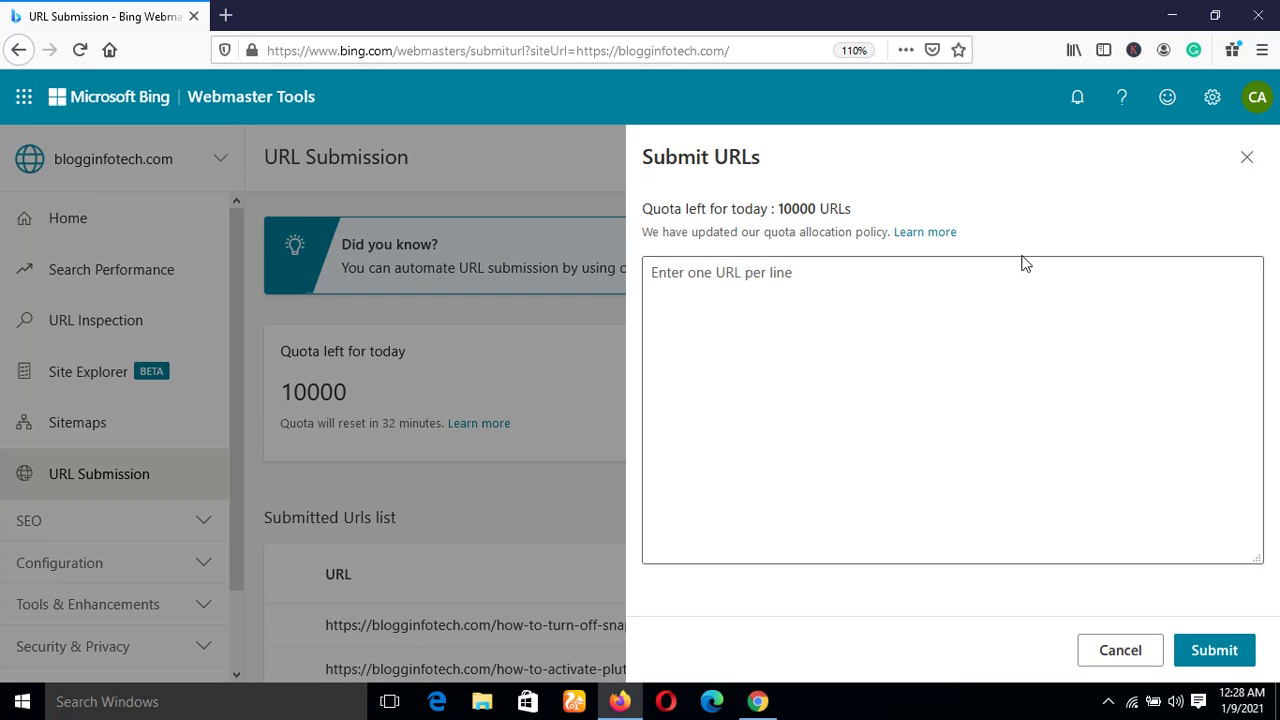
{"action": "left_click", "coordinate": [985, 316]}
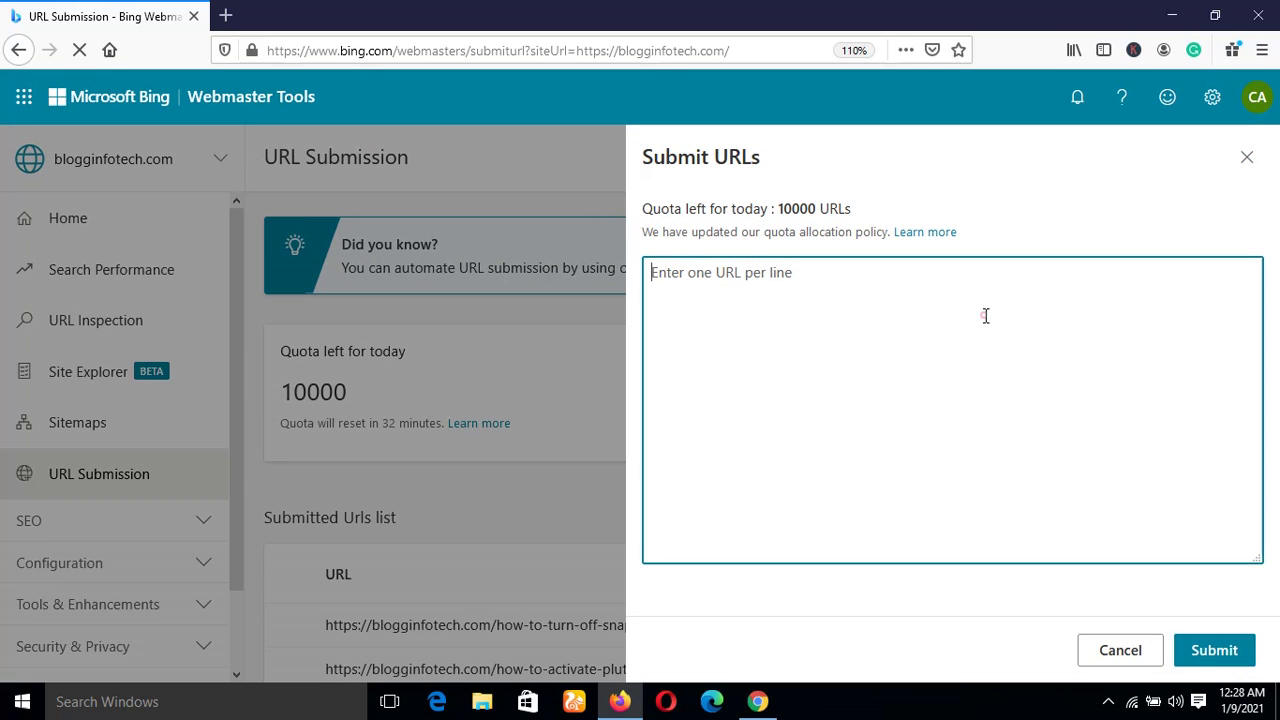
{"action": "left_click", "coordinate": [757, 701]}
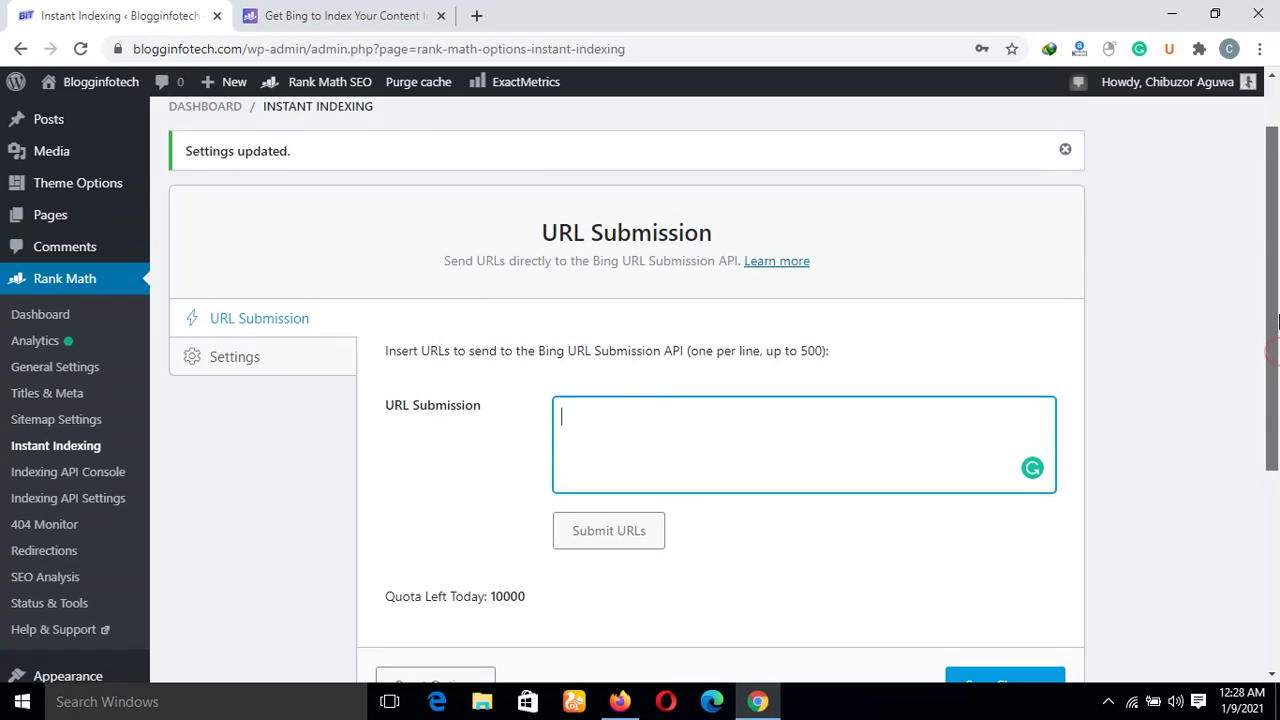
{"action": "mouse_move", "coordinate": [1278, 320]}
{"action": "left_mouse_down"}
{"action": "mouse_move", "coordinate": [1278, 396]}
{"action": "mouse_move", "coordinate": [1278, 326]}
{"action": "left_mouse_up"}
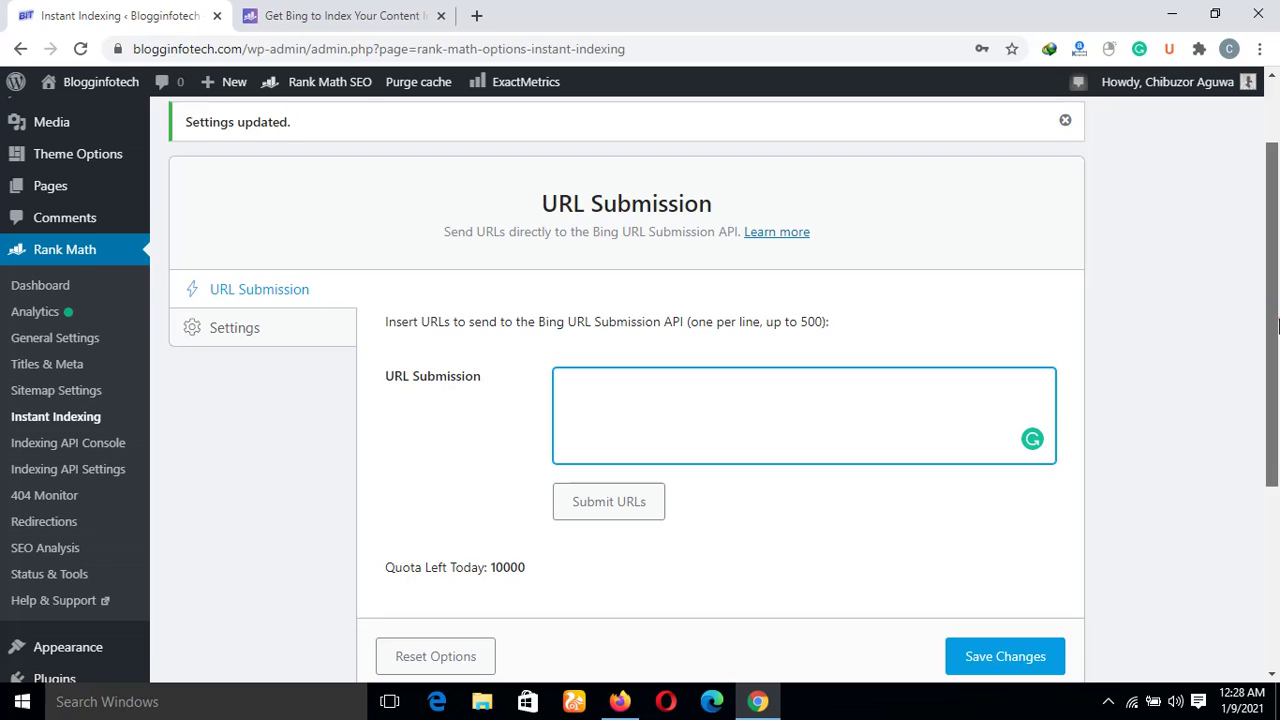
{"action": "left_click_drag", "start_coordinate": [1278, 326], "coordinate": [1278, 352]}
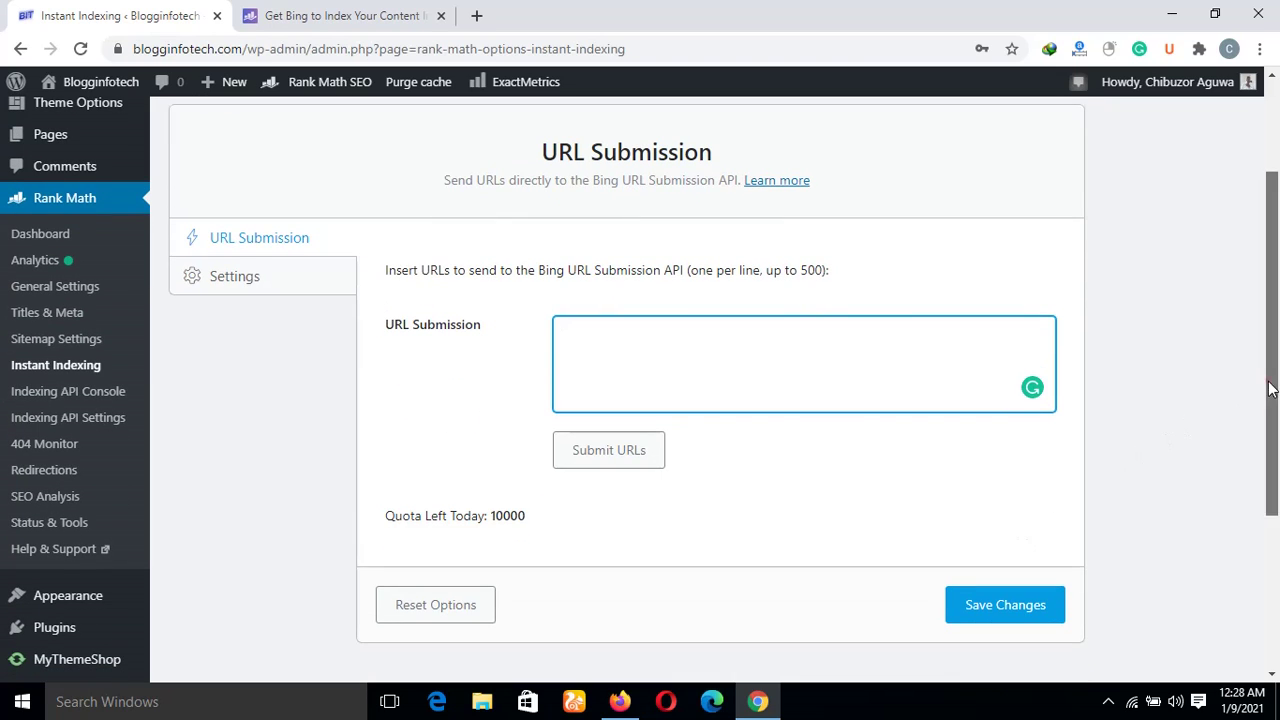
{"action": "mouse_move", "coordinate": [1270, 390]}
{"action": "left_mouse_down"}
{"action": "mouse_move", "coordinate": [1276, 468]}
{"action": "mouse_move", "coordinate": [1278, 440]}
{"action": "left_mouse_up"}
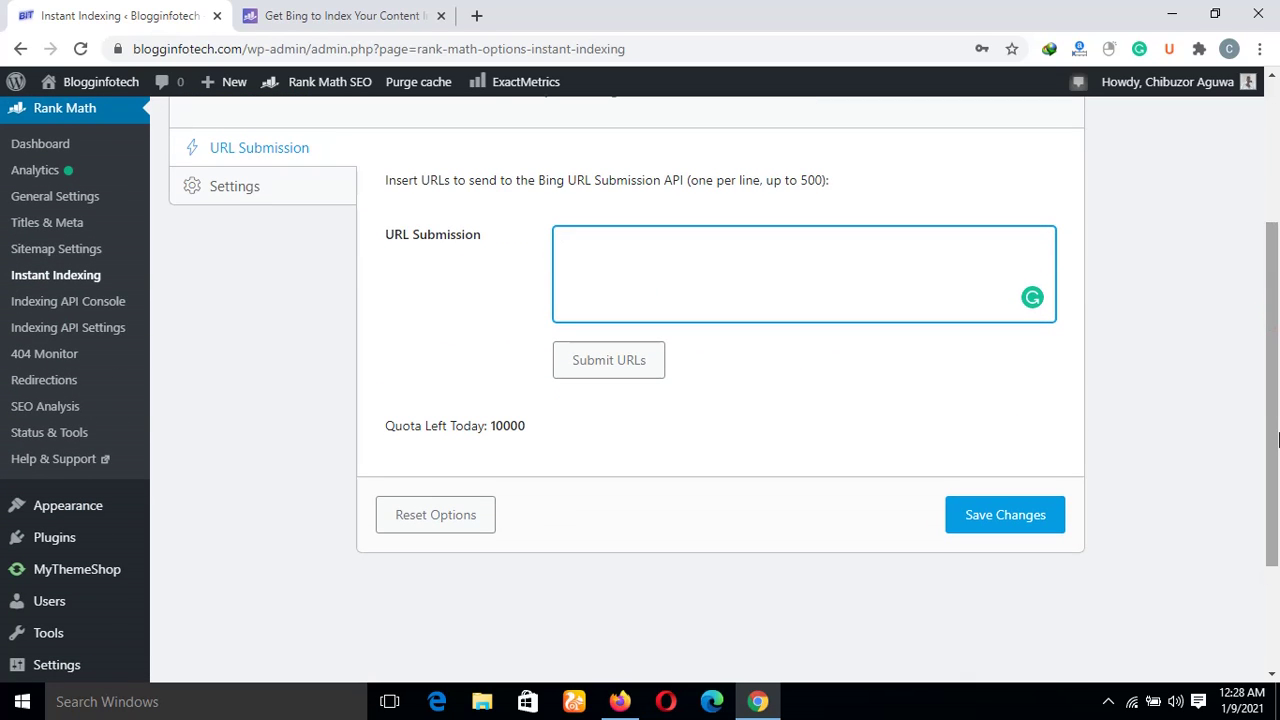
{"action": "left_click_drag", "start_coordinate": [1278, 440], "coordinate": [1276, 295]}
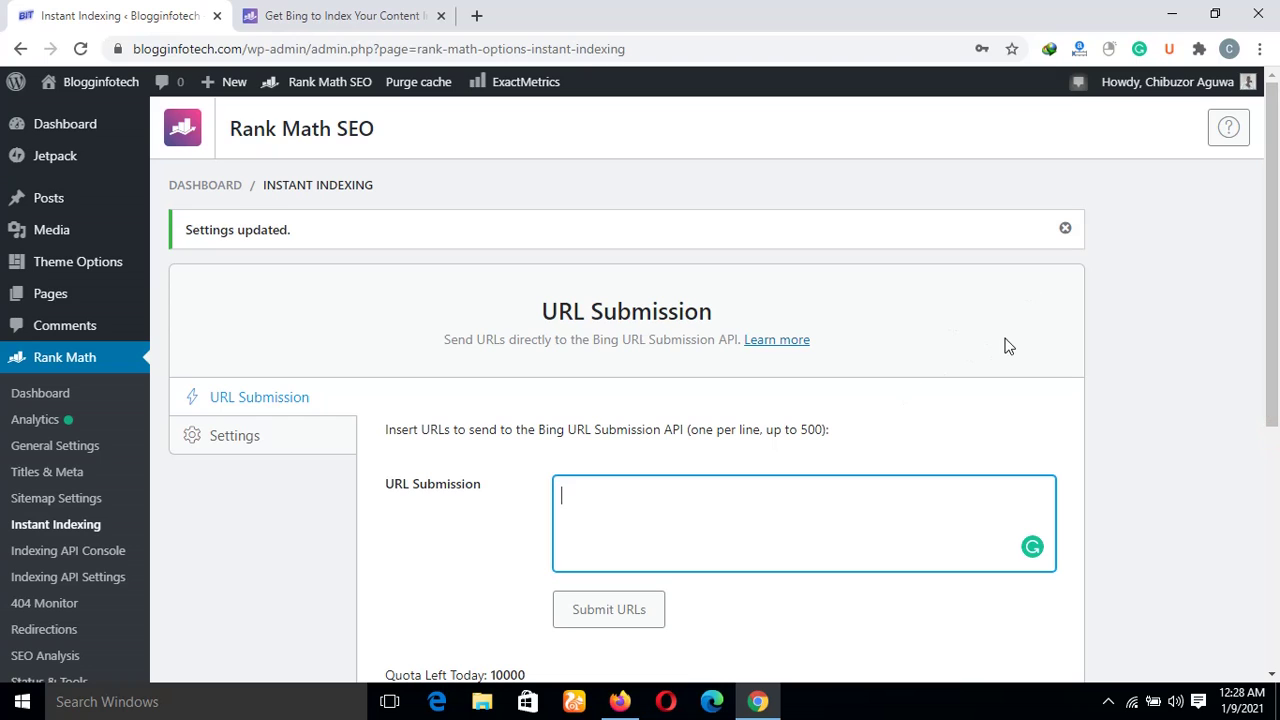
{"action": "left_click", "coordinate": [1008, 345]}
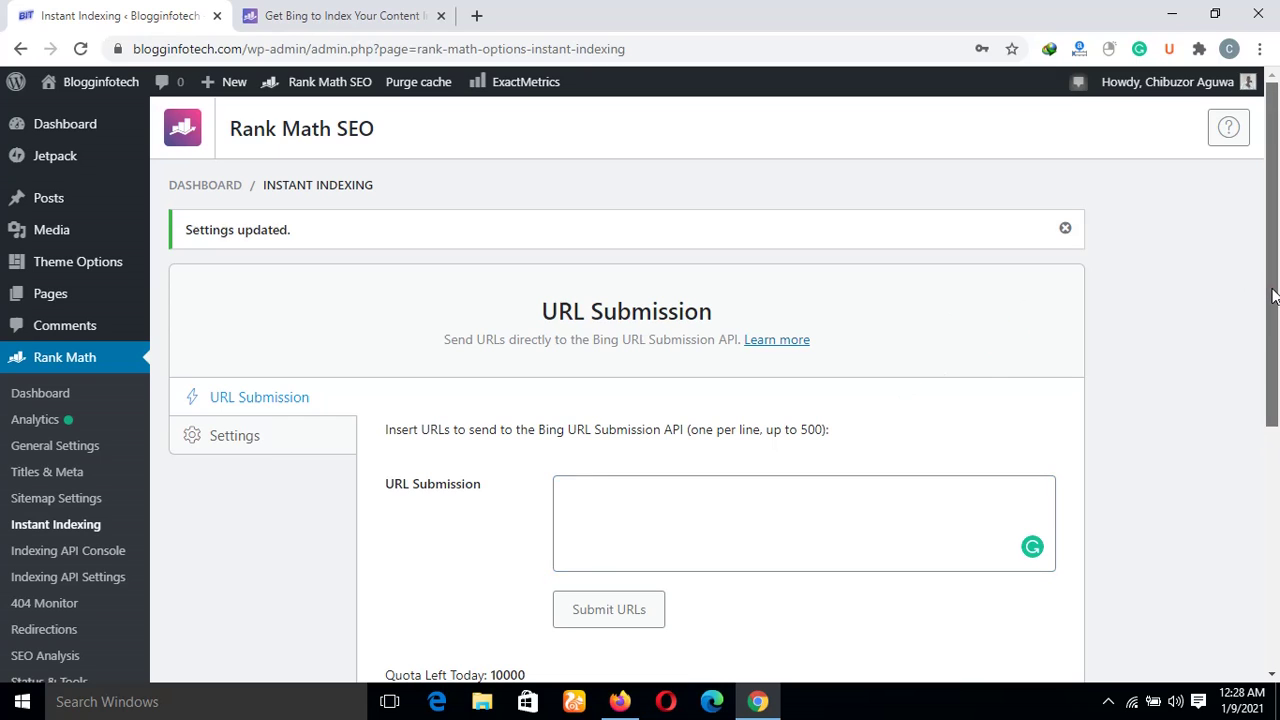
{"action": "mouse_move", "coordinate": [1274, 295]}
{"action": "left_mouse_down"}
{"action": "mouse_move", "coordinate": [1277, 390]}
{"action": "mouse_move", "coordinate": [1278, 232]}
{"action": "mouse_move", "coordinate": [1277, 414]}
{"action": "mouse_move", "coordinate": [1274, 265]}
{"action": "left_mouse_up"}
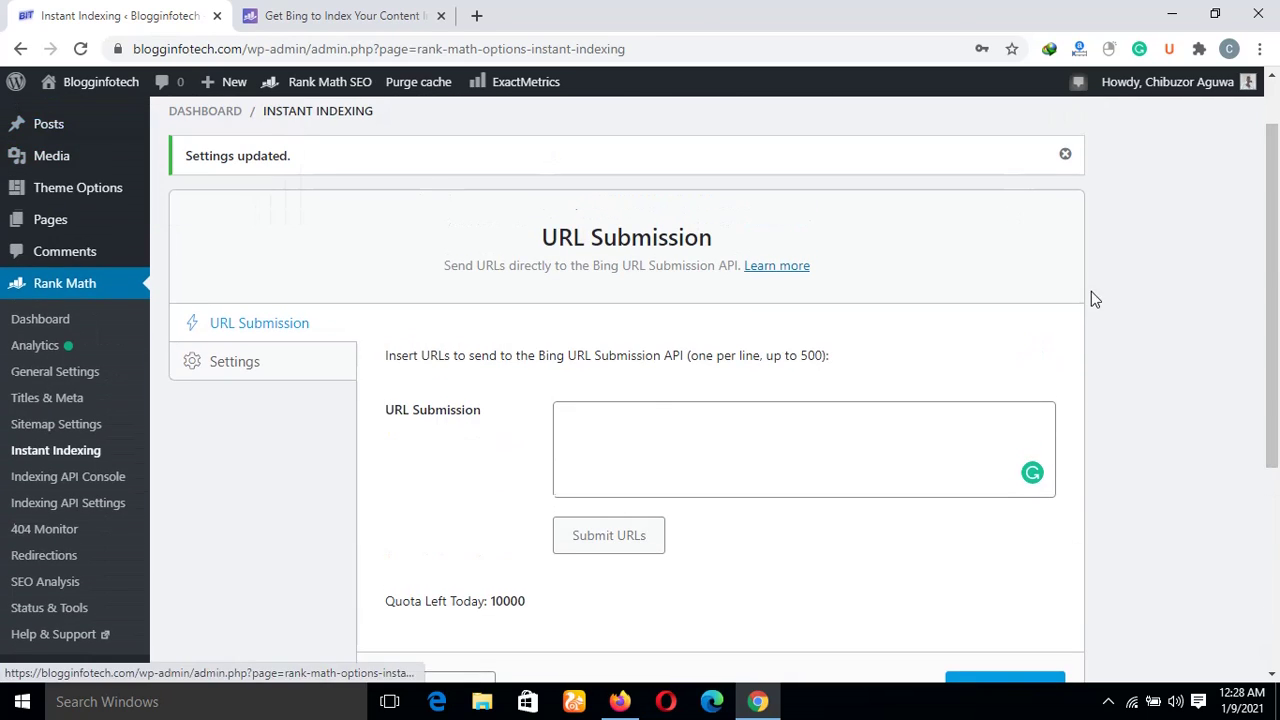
{"action": "scroll", "coordinate": [1278, 290], "scroll_direction": "up", "scroll_amount": 1}
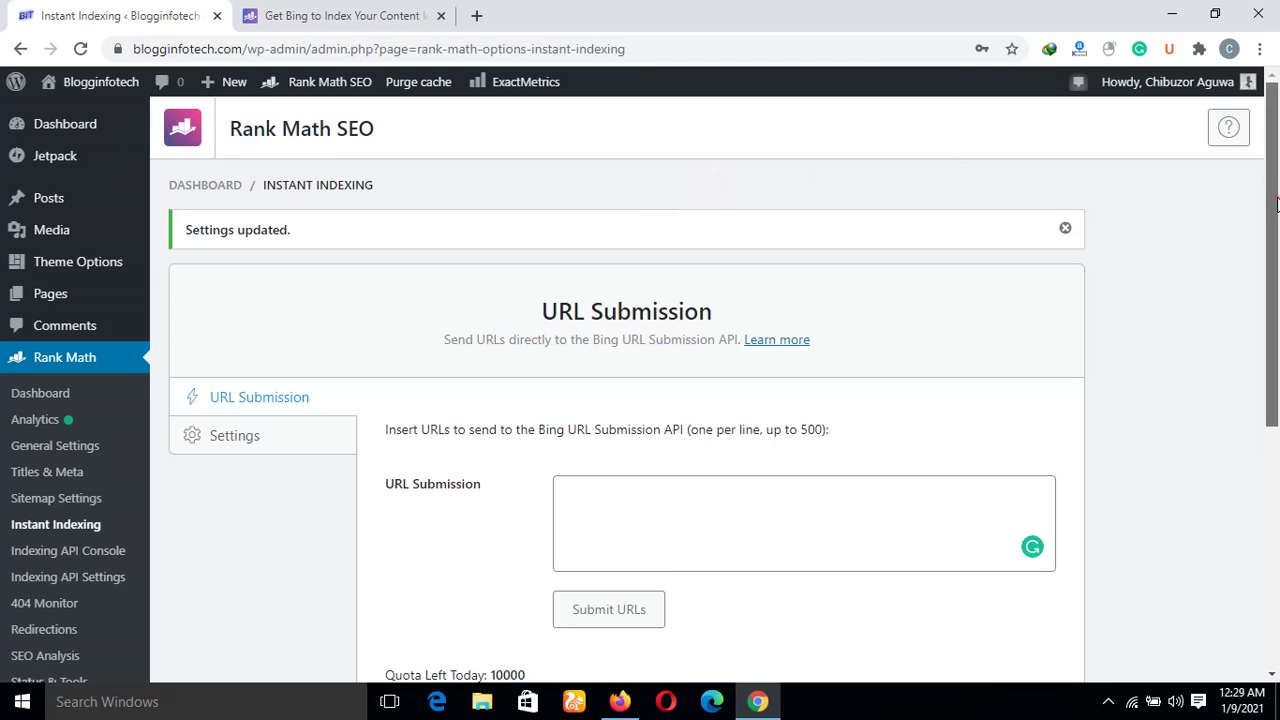
{"action": "scroll", "coordinate": [1278, 300], "scroll_direction": "down", "scroll_amount": 2}
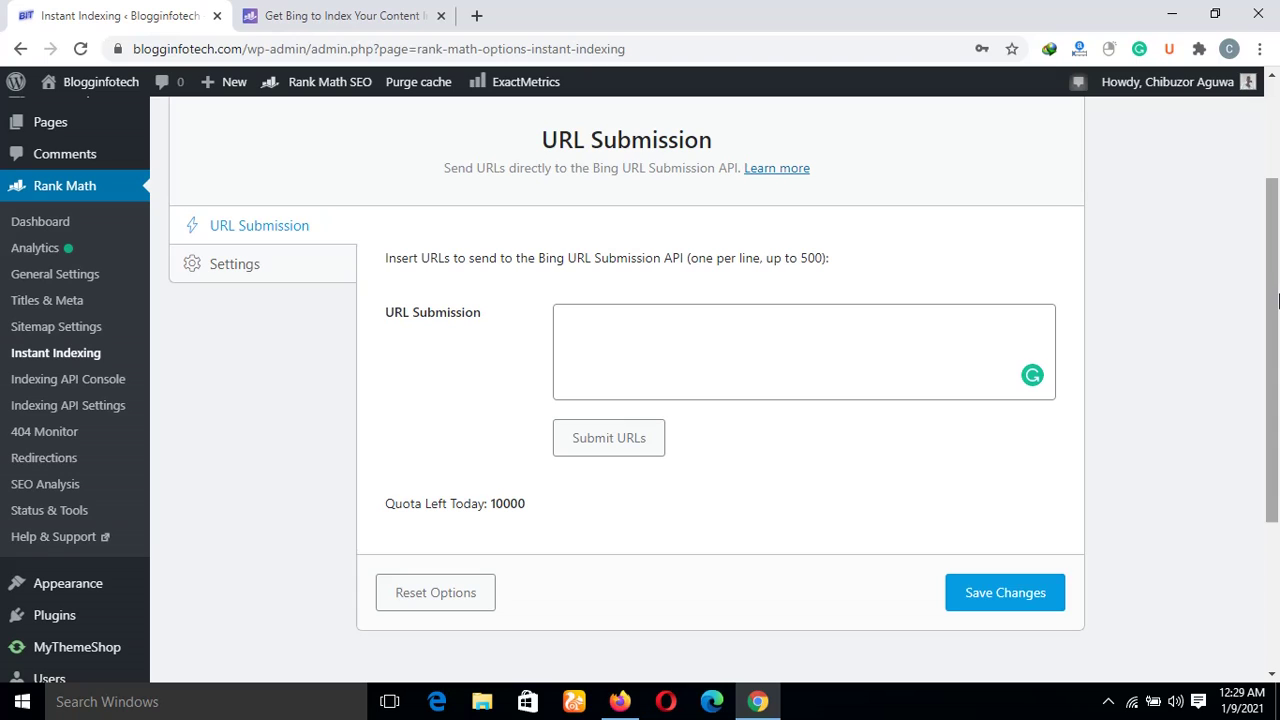
{"action": "left_click", "coordinate": [947, 327]}
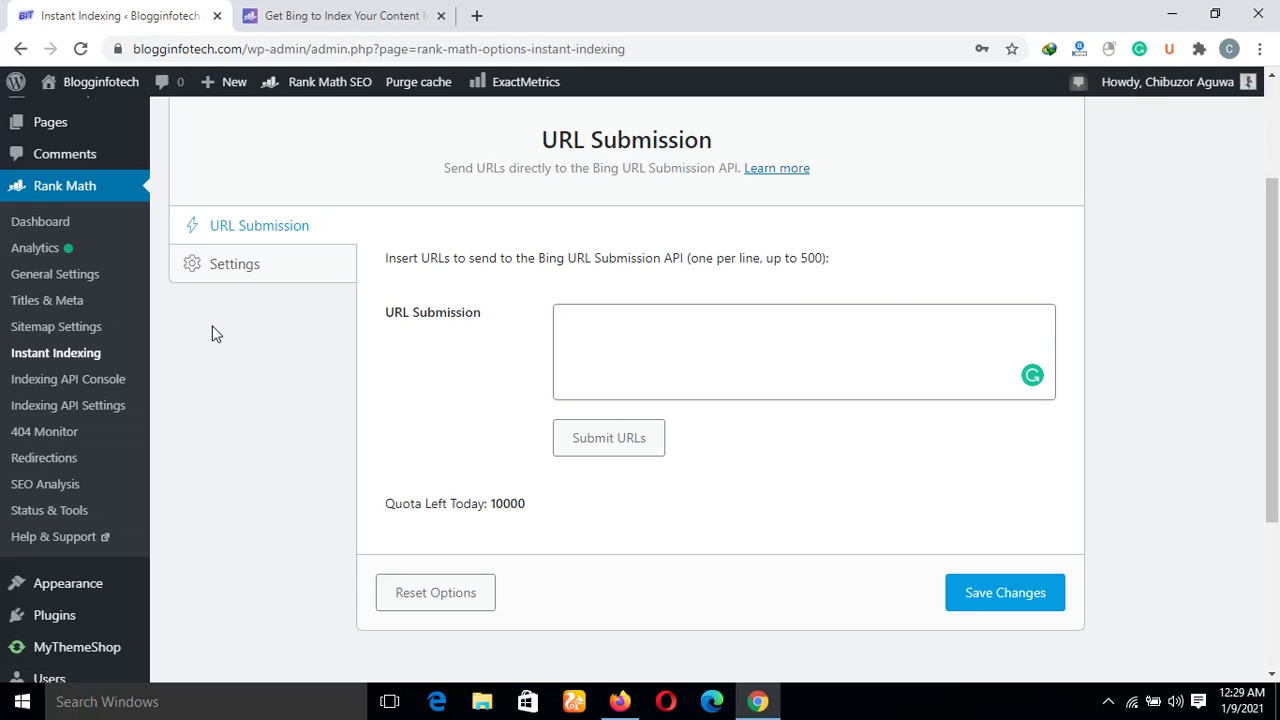
Step: Bring the Instant Indexing Settings back into view to check the stored Bing API key and posts/pages auto-submit
{"action": "left_click", "coordinate": [240, 266]}
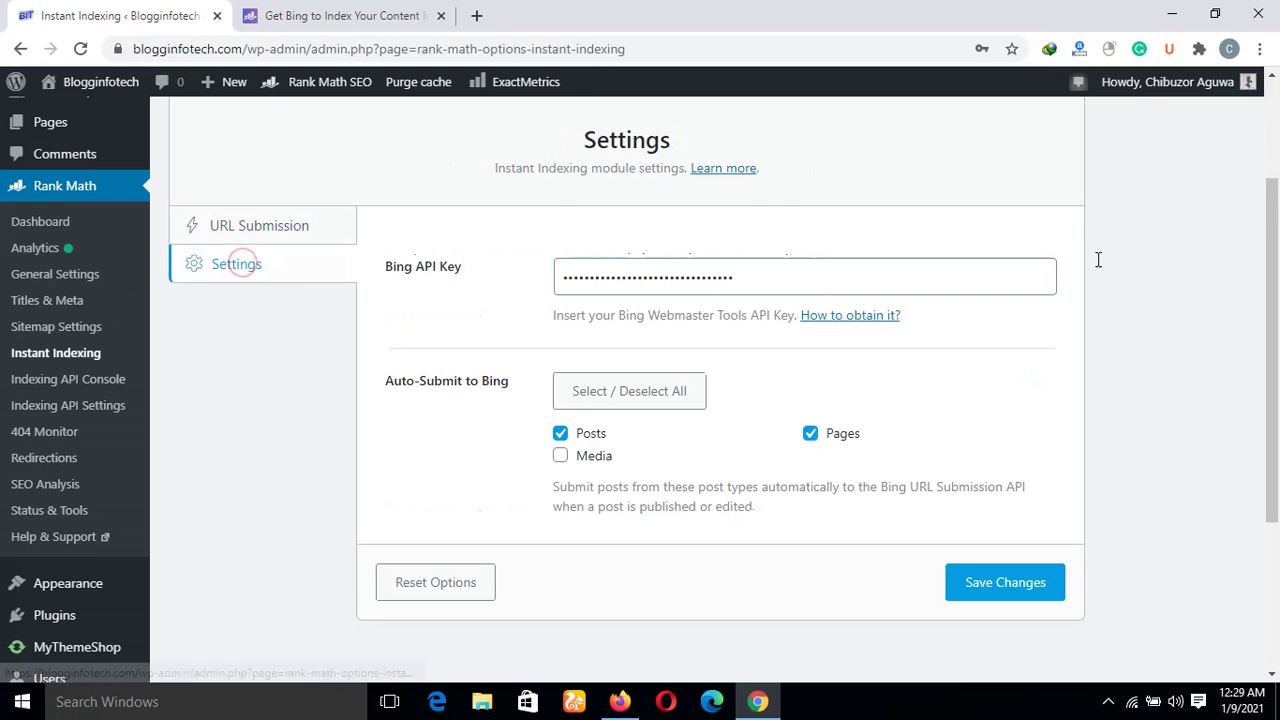
{"action": "left_click_drag", "start_coordinate": [1273, 274], "coordinate": [1277, 320]}
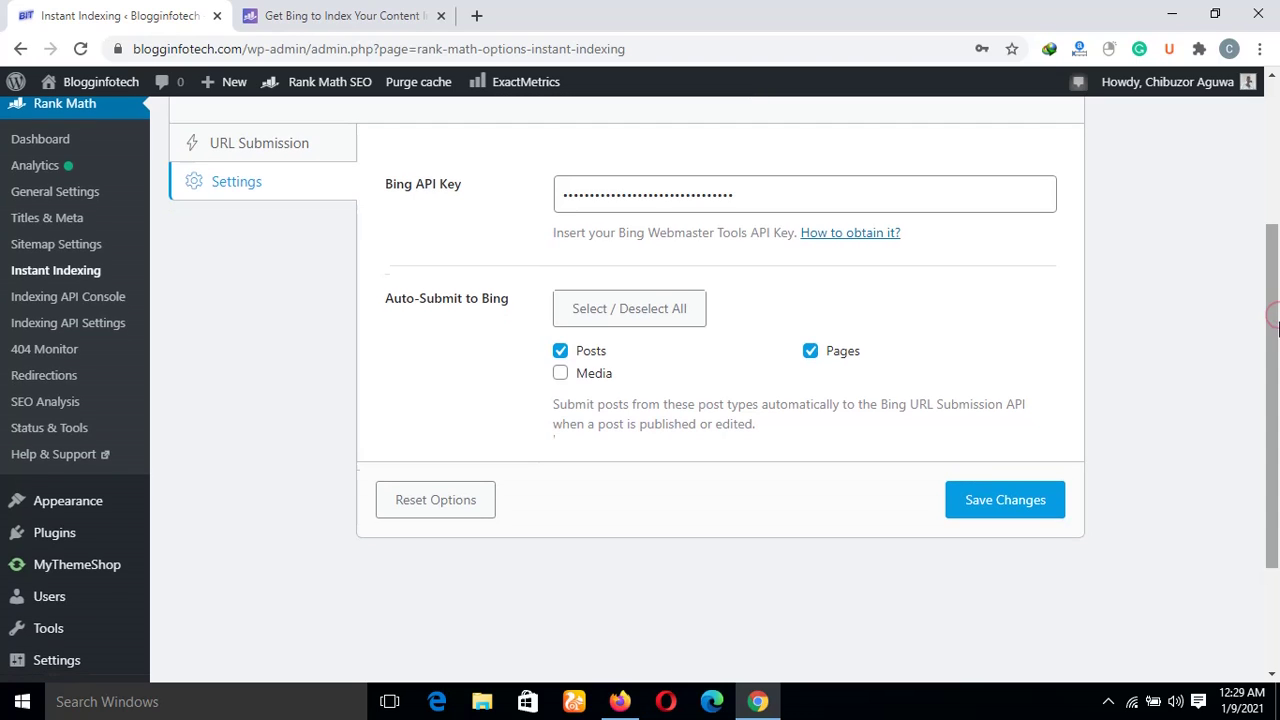
{"action": "left_click_drag", "start_coordinate": [1277, 320], "coordinate": [1277, 290]}
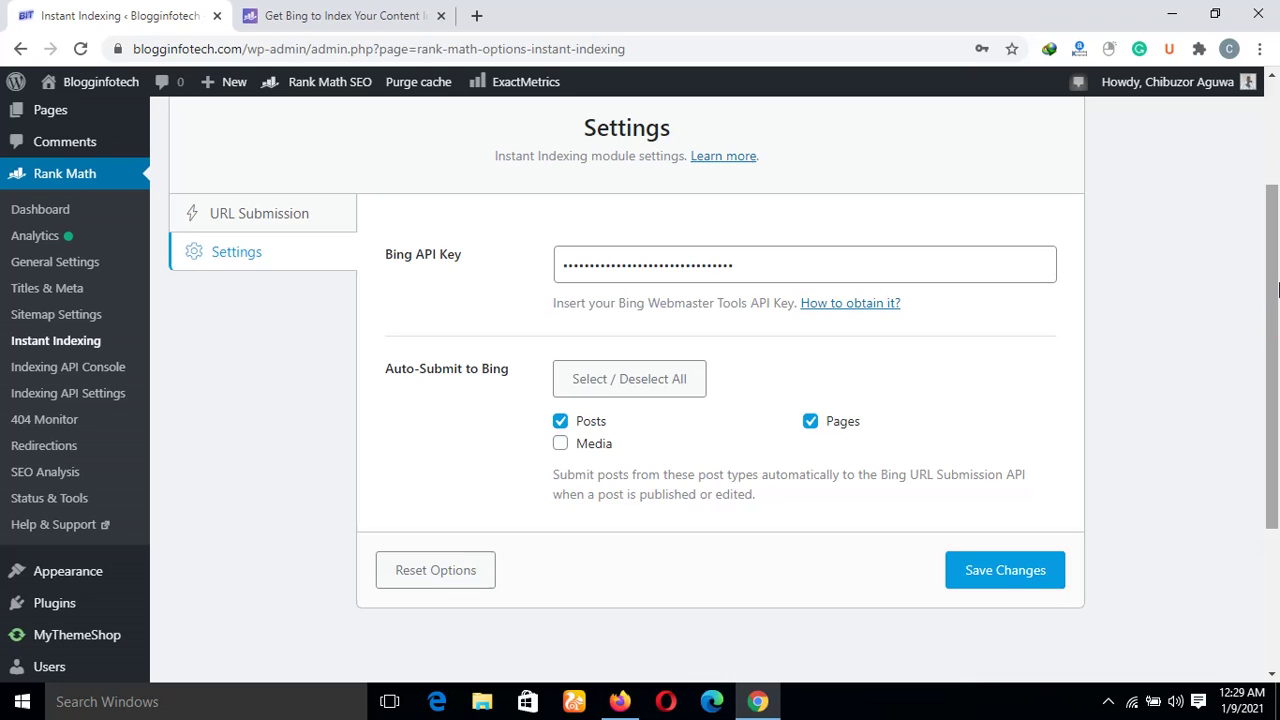
{"action": "left_click_drag", "start_coordinate": [1277, 318], "coordinate": [1277, 364]}
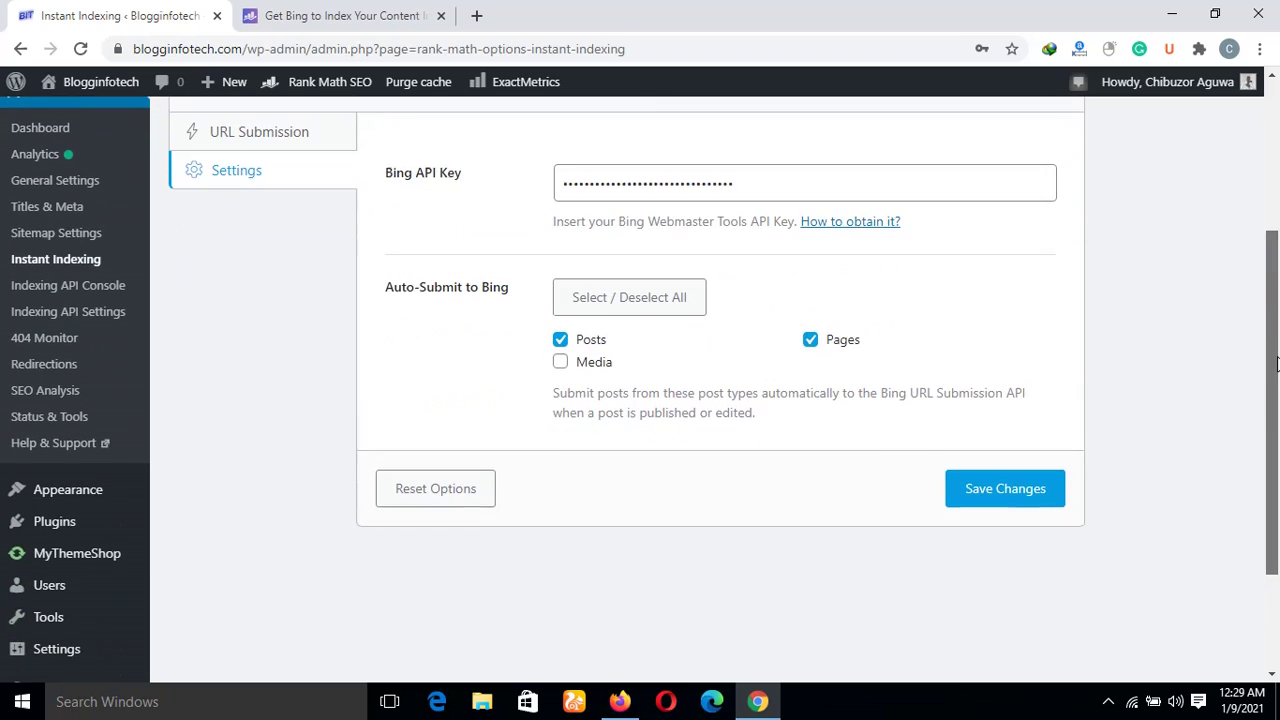